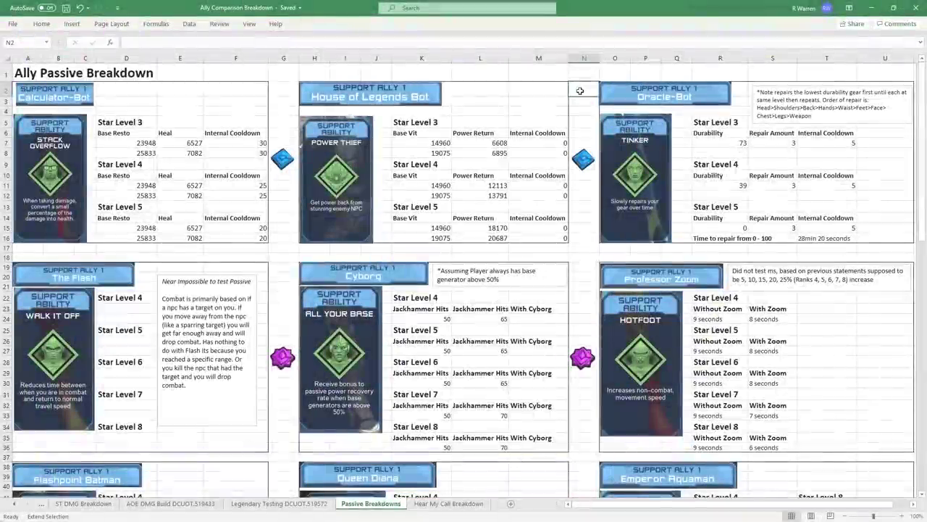
key(F8)
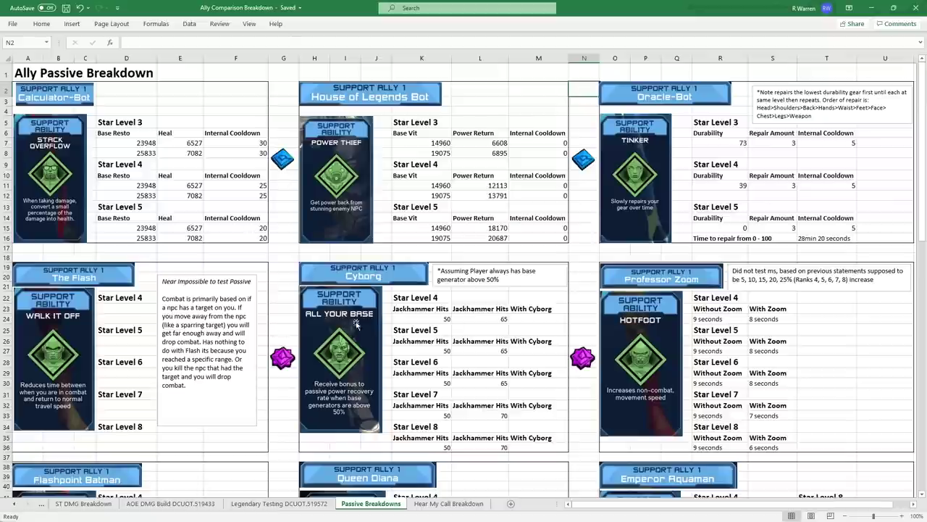
scroll(521, 158, down, 18)
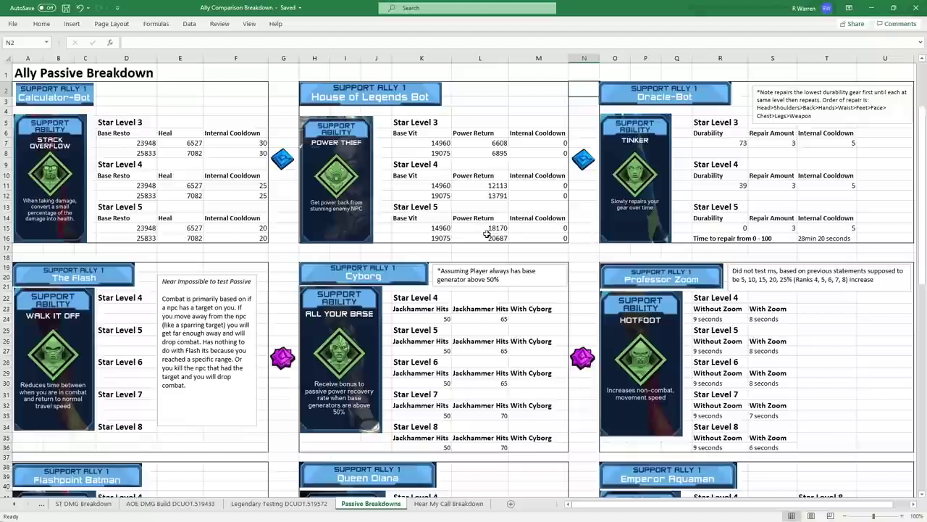
scroll(459, 261, up, 18)
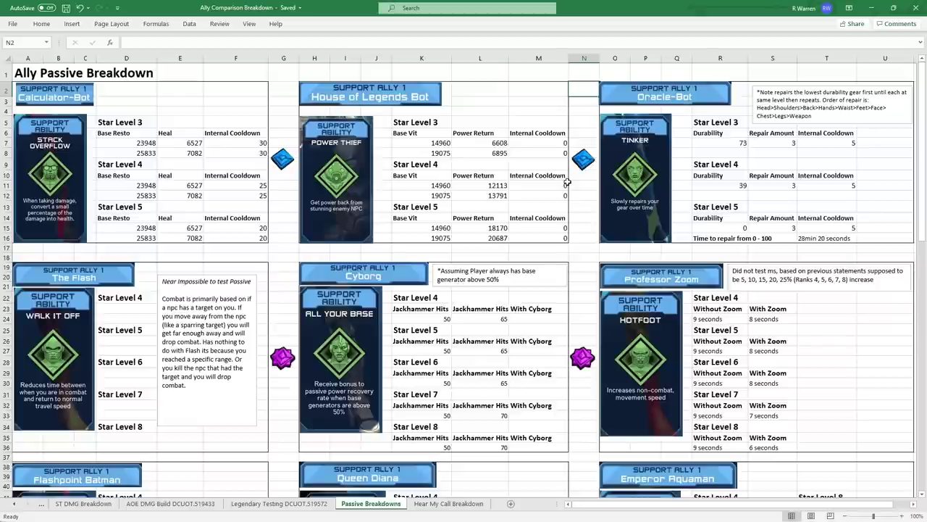
scroll(862, 219, down, 4)
scroll(811, 232, up, 4)
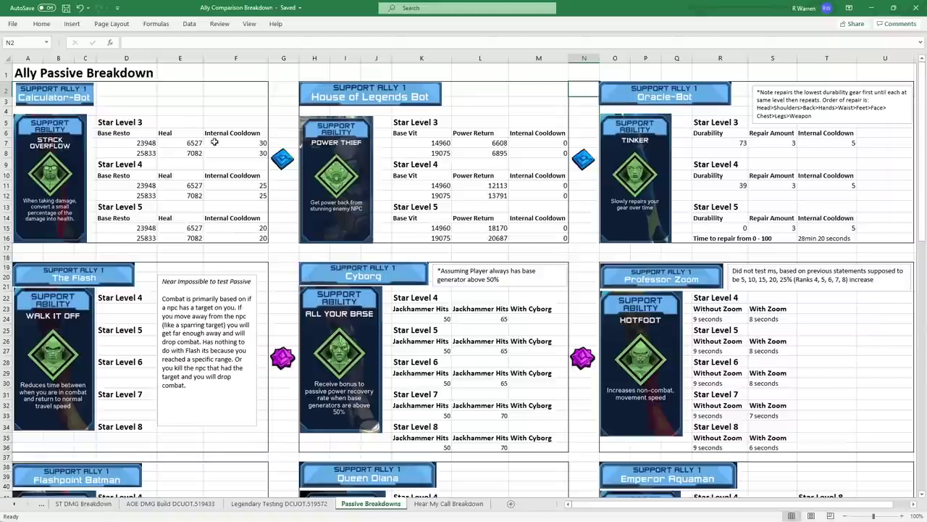
Step: Examine Calculator-Bot's base resto, heal and internal cooldown values across Star Levels 3, 4 and 5
click(181, 141)
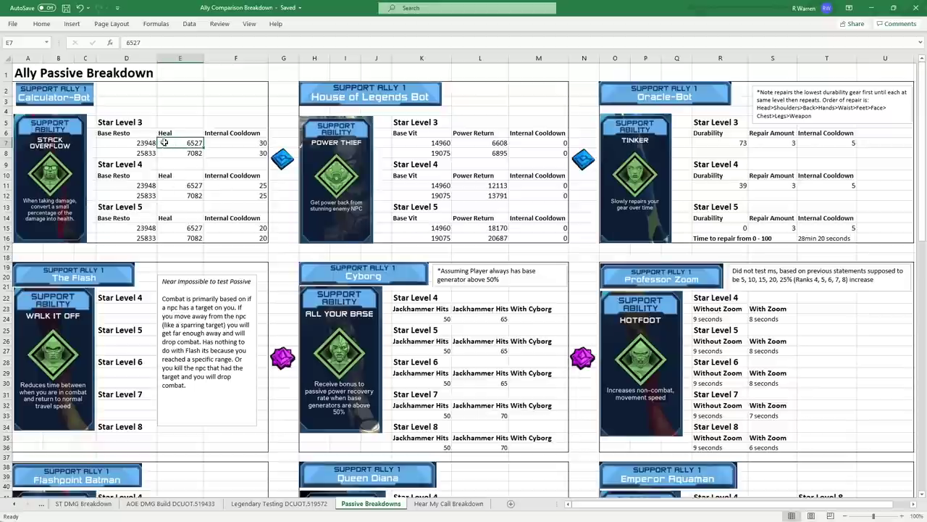
click(135, 144)
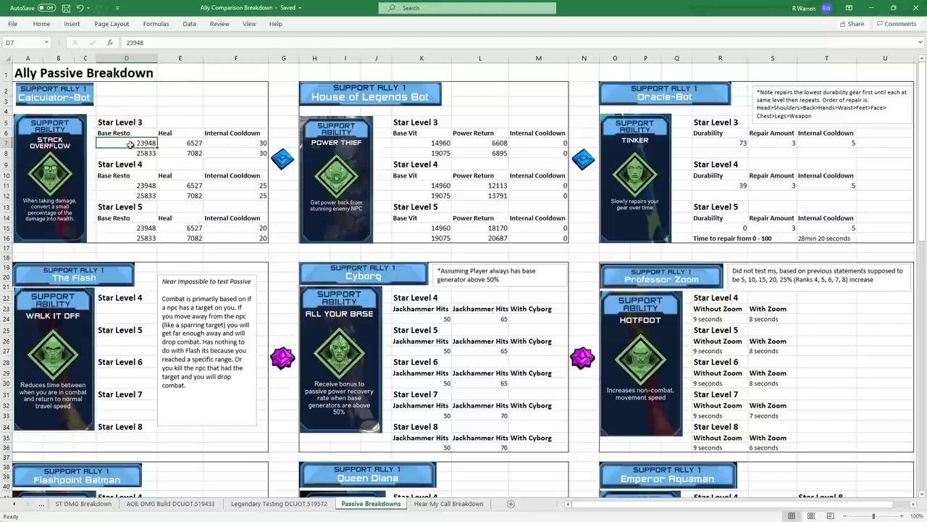
click(188, 144)
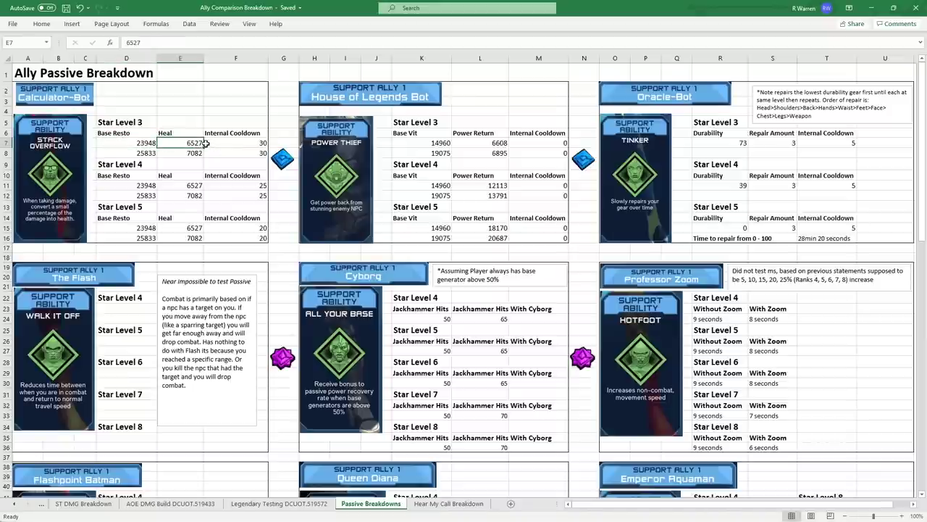
click(244, 144)
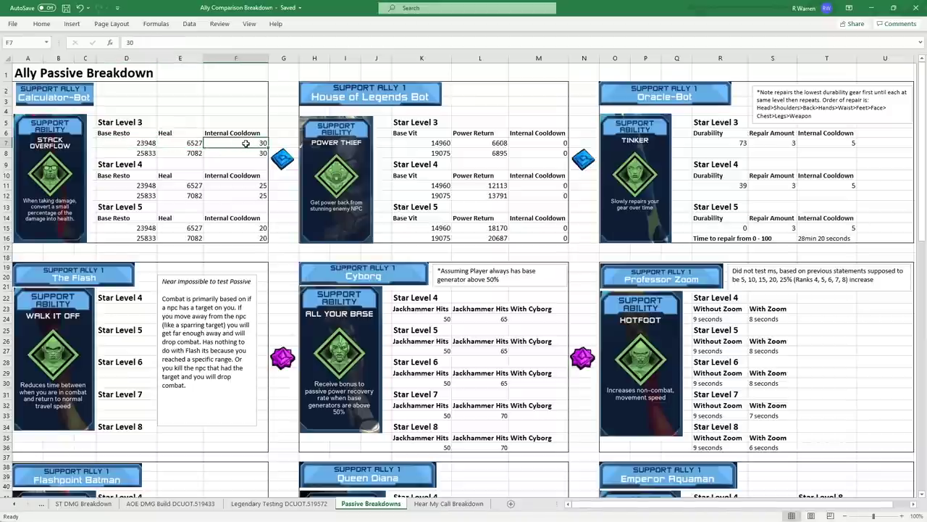
click(194, 142)
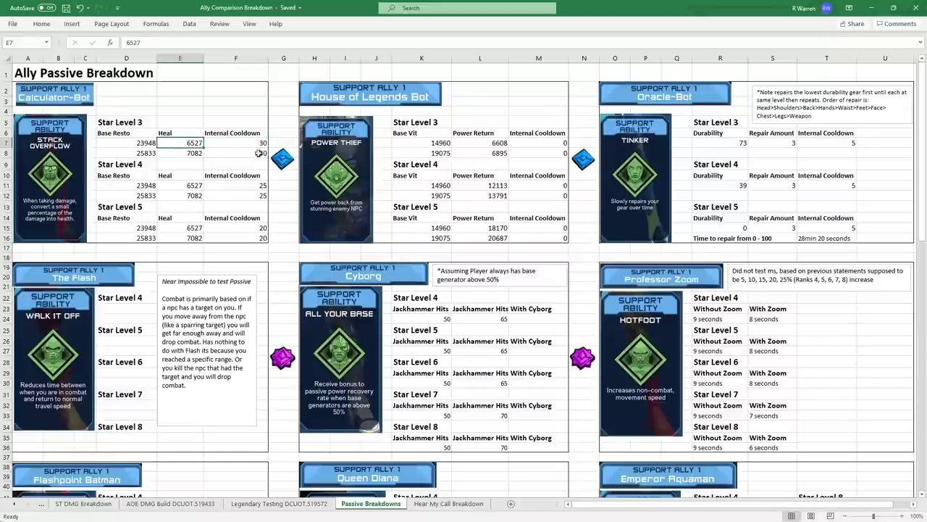
click(120, 154)
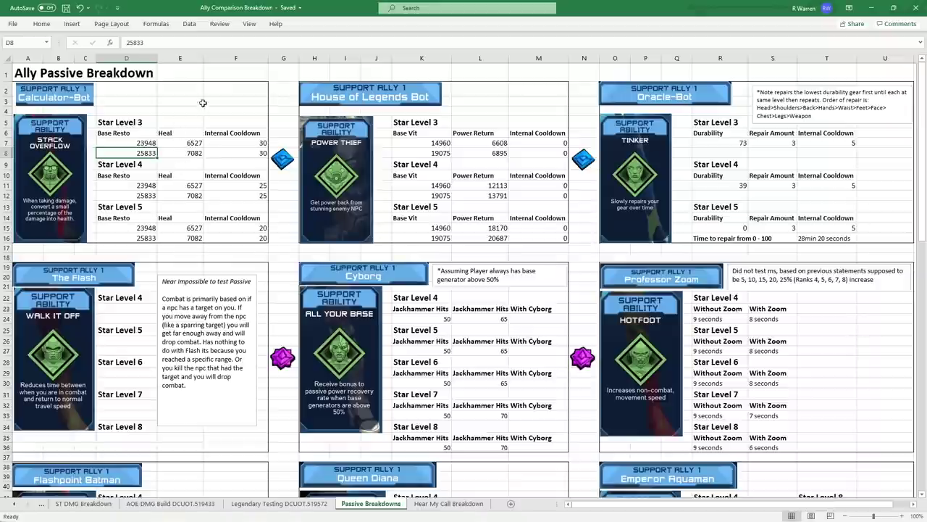
drag(234, 133, 190, 153)
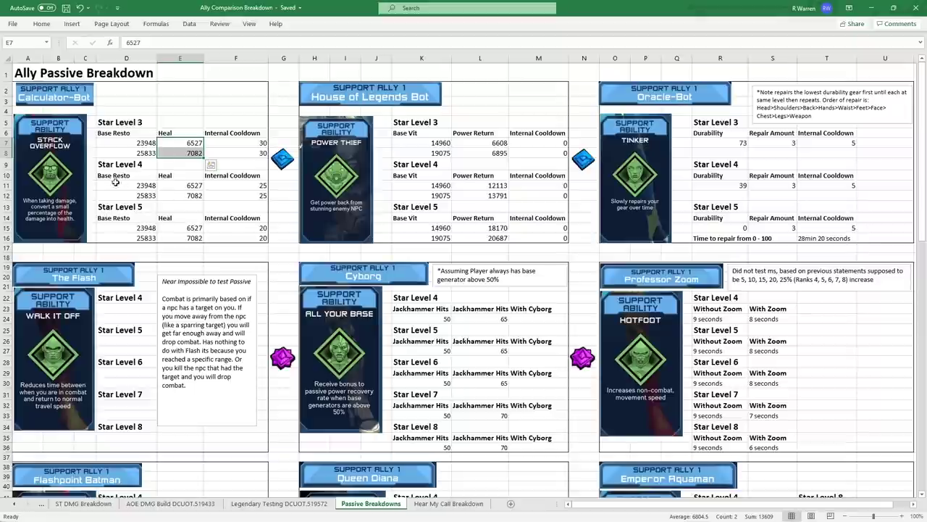
drag(261, 187, 261, 194)
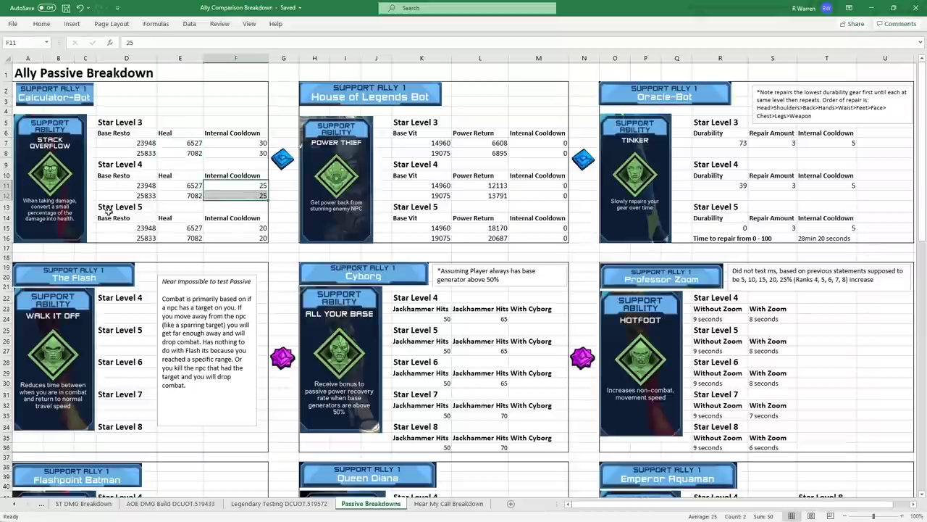
drag(240, 227, 255, 236)
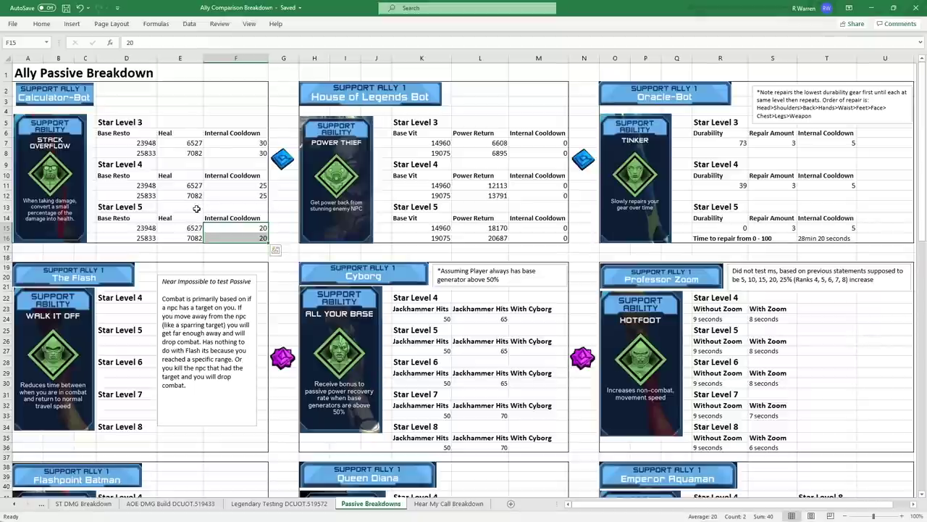
Step: Review House of Legends Bot's power return and internal cooldown values from Star Level 3 through Star Level 5
click(416, 210)
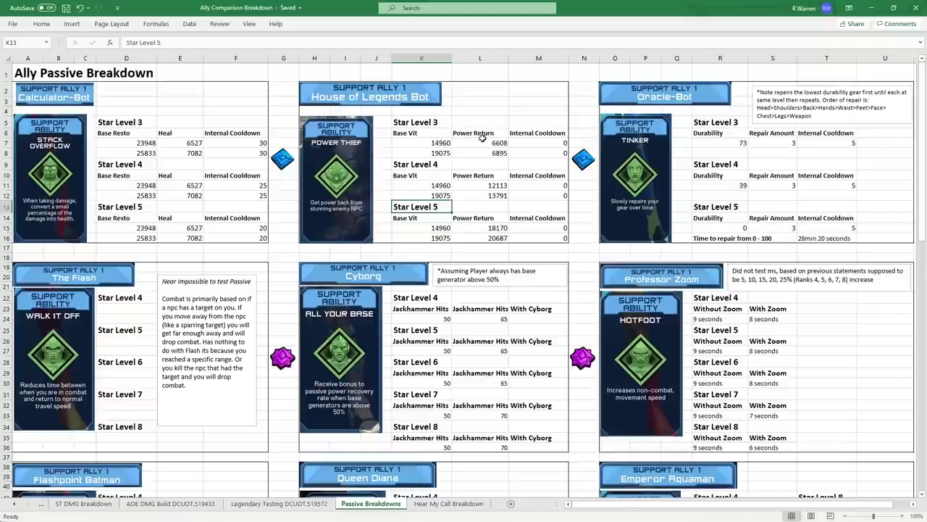
drag(484, 141, 540, 239)
click(543, 221)
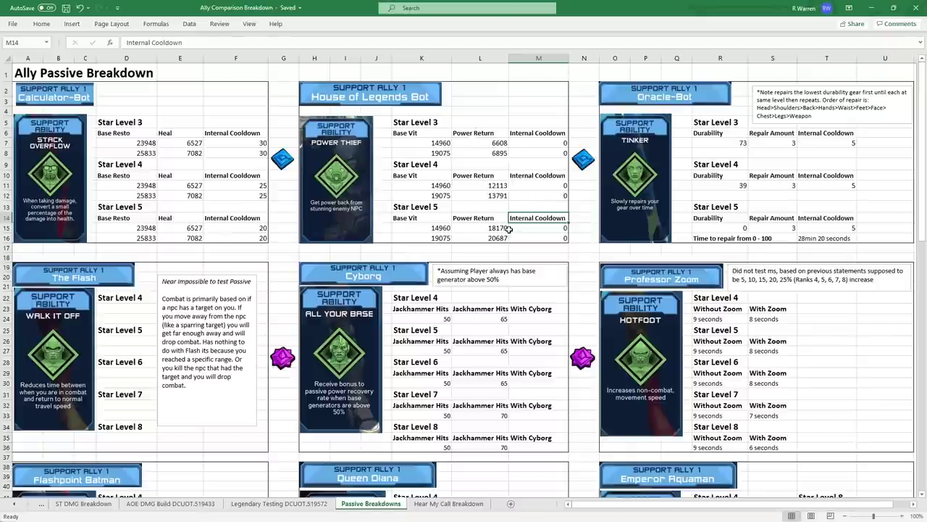
click(559, 238)
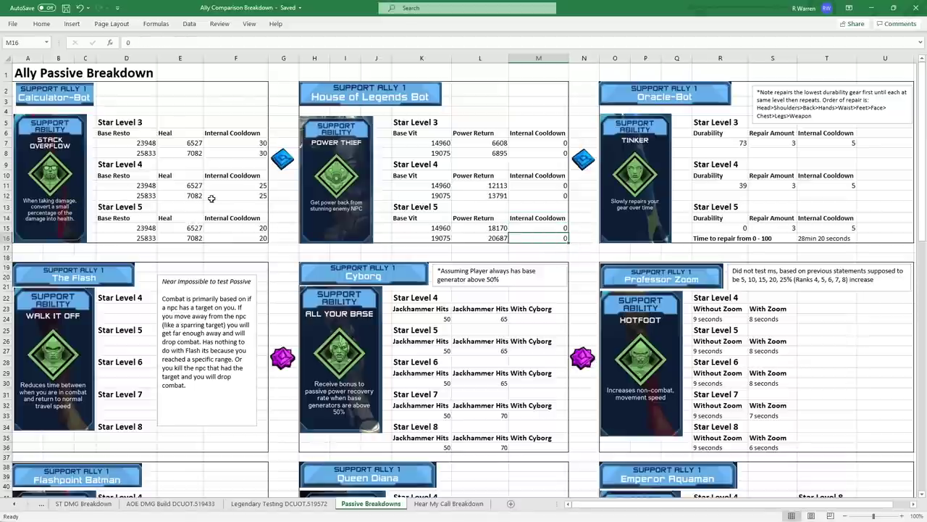
Step: Compare Calculator-Bot's heal and cooldown columns with House of Legends Bot's power return column across all star levels
drag(181, 132, 189, 238)
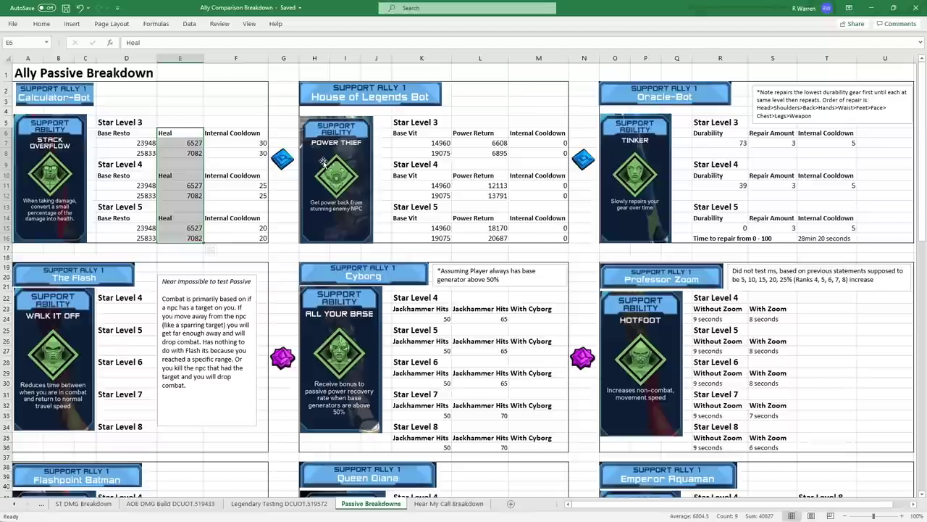
drag(499, 141, 500, 245)
click(500, 228)
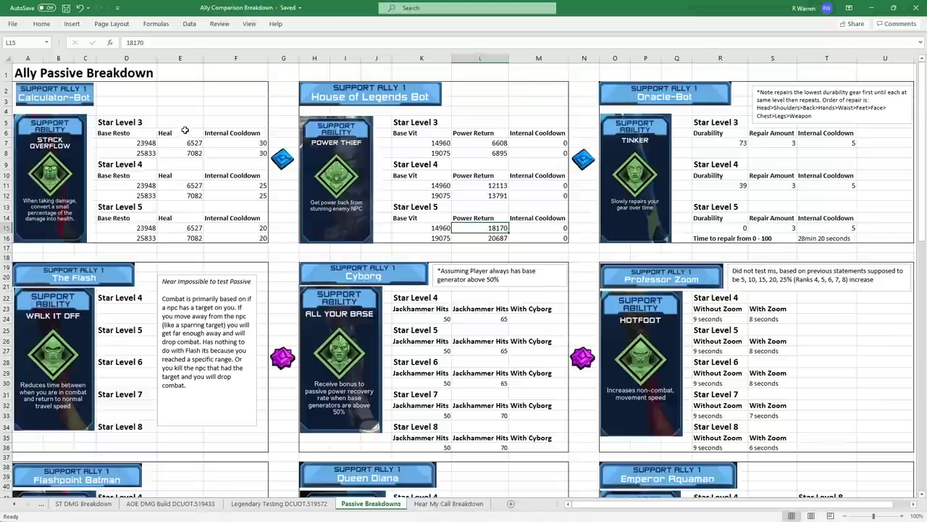
drag(221, 133, 214, 231)
drag(495, 136, 479, 224)
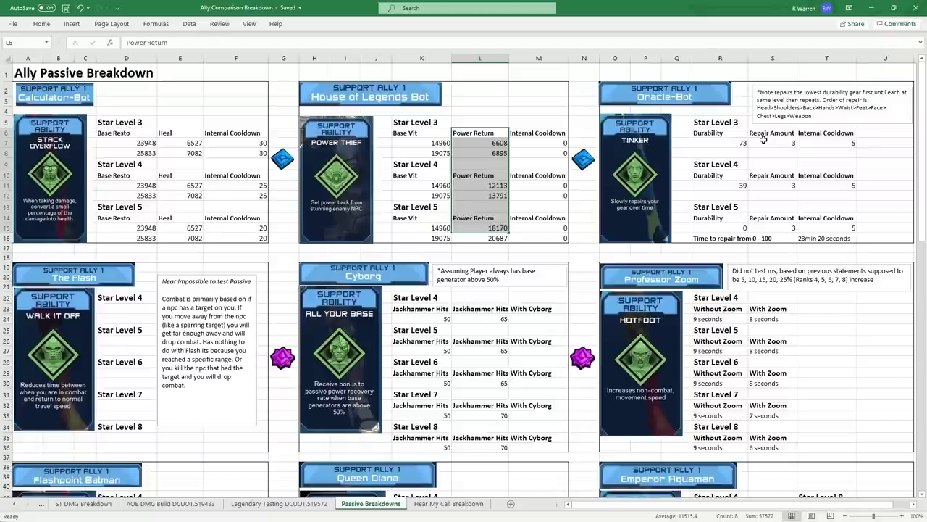
Step: Check Oracle-Bot's durability value at each star level, plus the Star Level 3 repair amount and internal cooldown
click(723, 143)
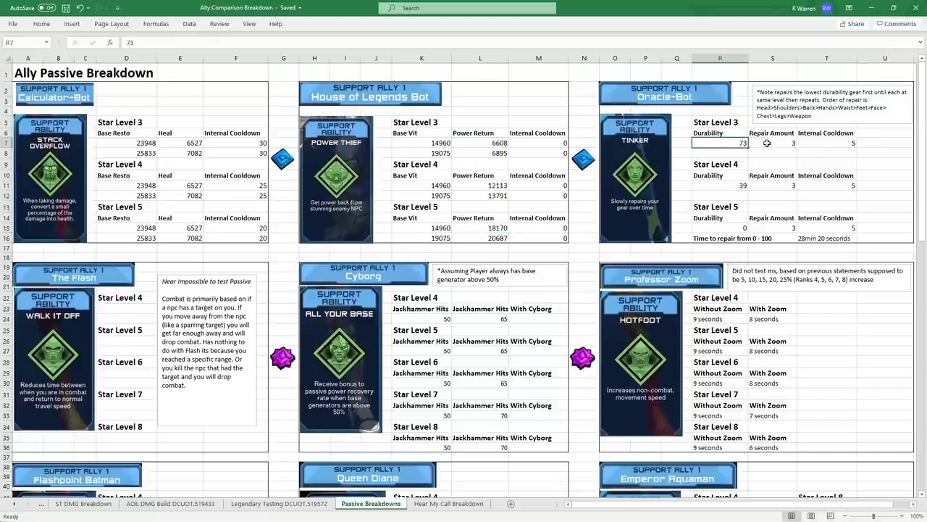
click(728, 186)
click(730, 228)
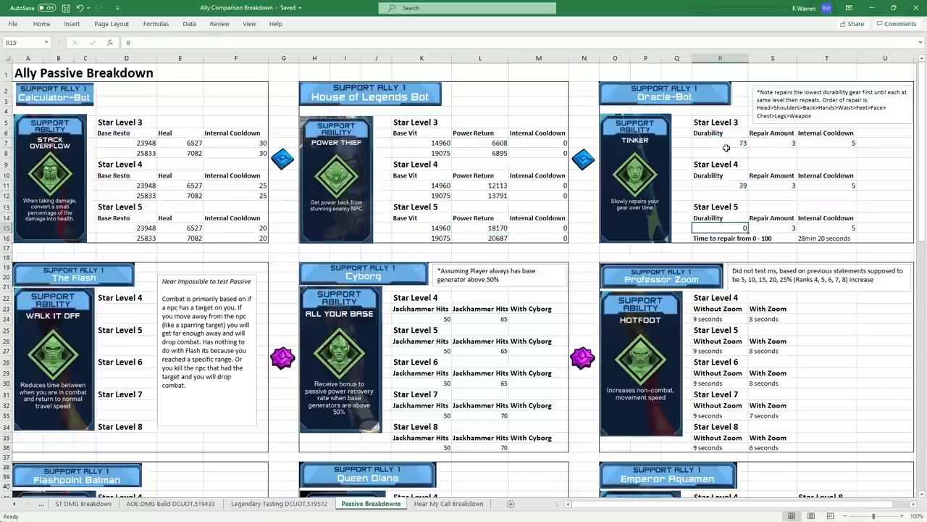
click(780, 142)
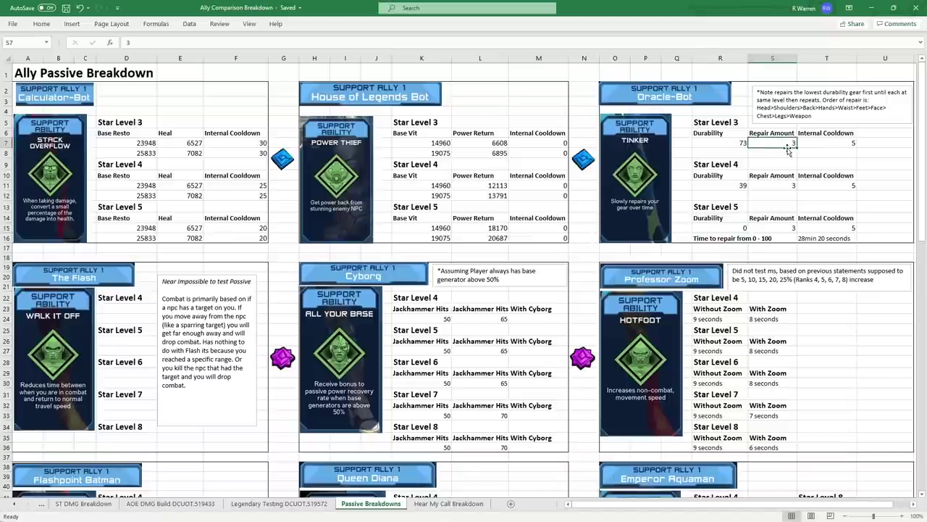
click(840, 145)
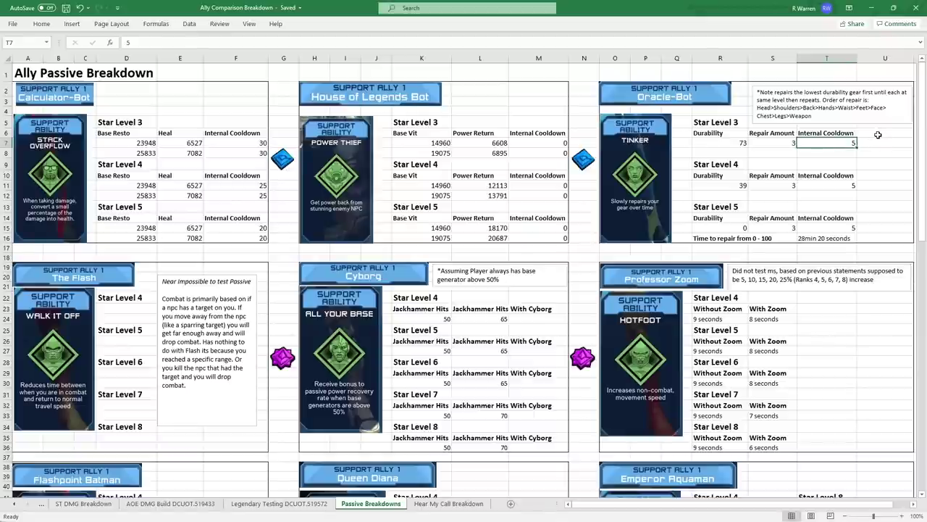
Step: Read the Oracle-Bot text box note about the order in which gear is repaired
click(850, 108)
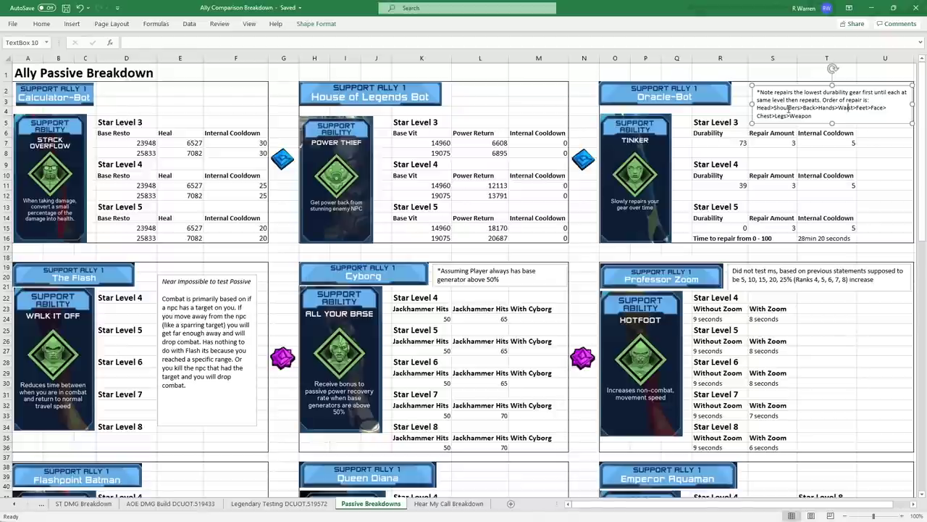
click(879, 165)
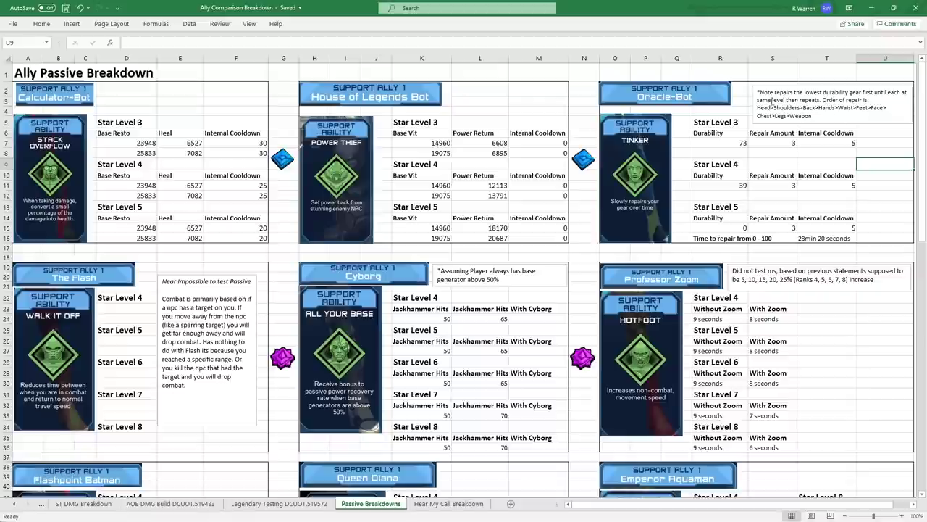
click(760, 107)
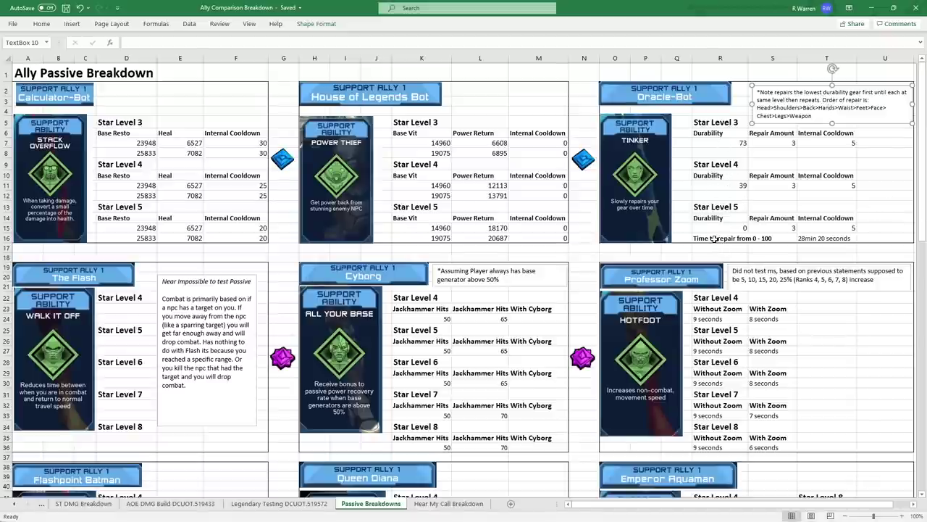
Step: Examine Oracle-Bot's Star Level 5 block, including its time to repair from 0 to 100
click(833, 238)
click(715, 207)
drag(715, 207, 880, 233)
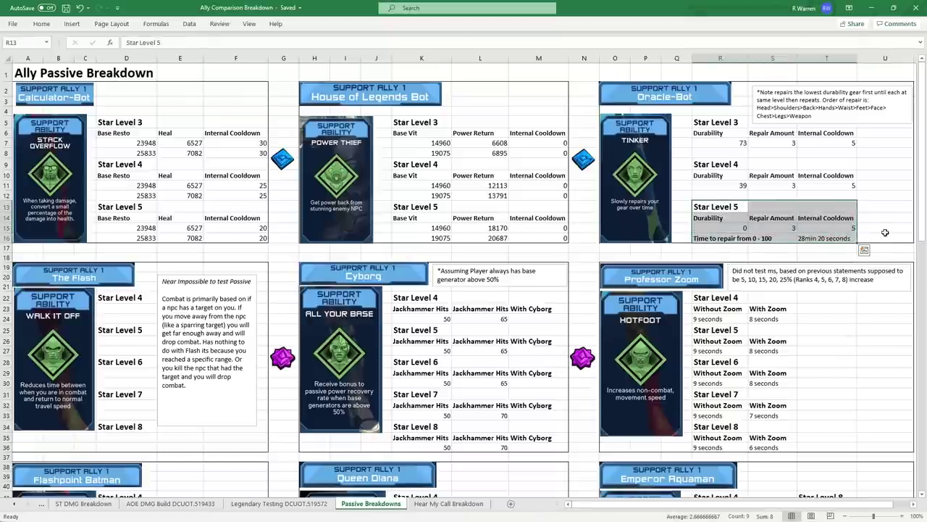
click(881, 230)
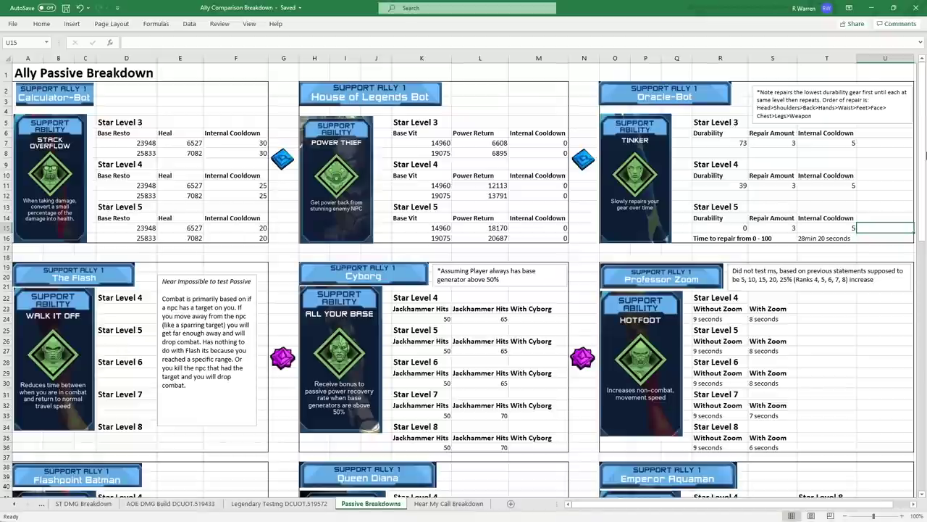
click(814, 240)
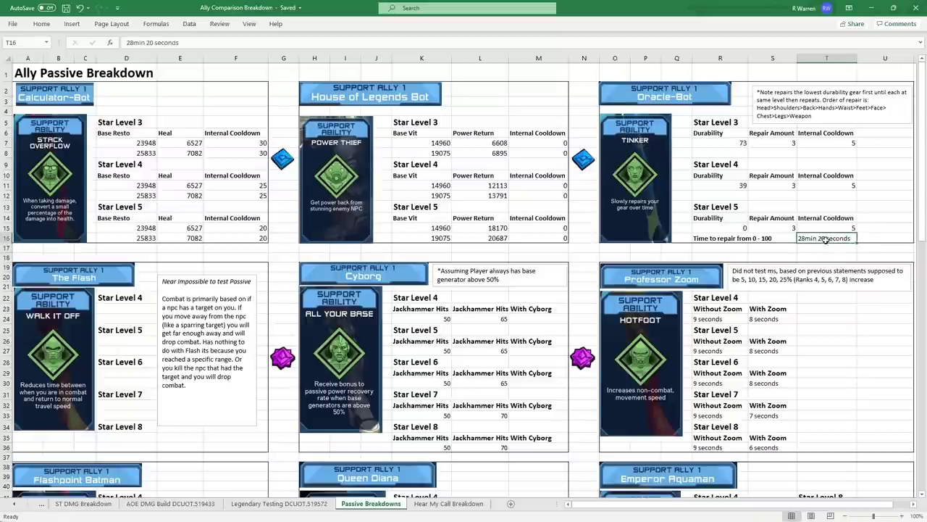
click(884, 238)
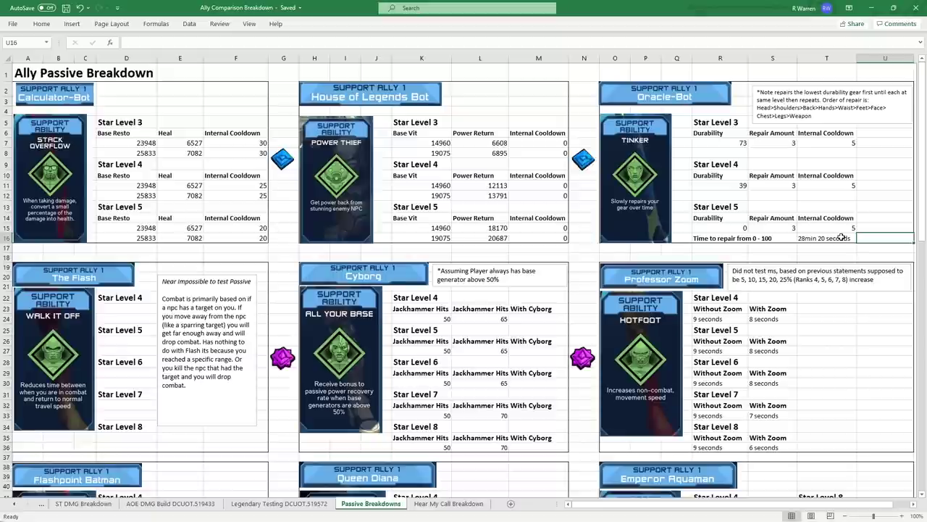
click(812, 241)
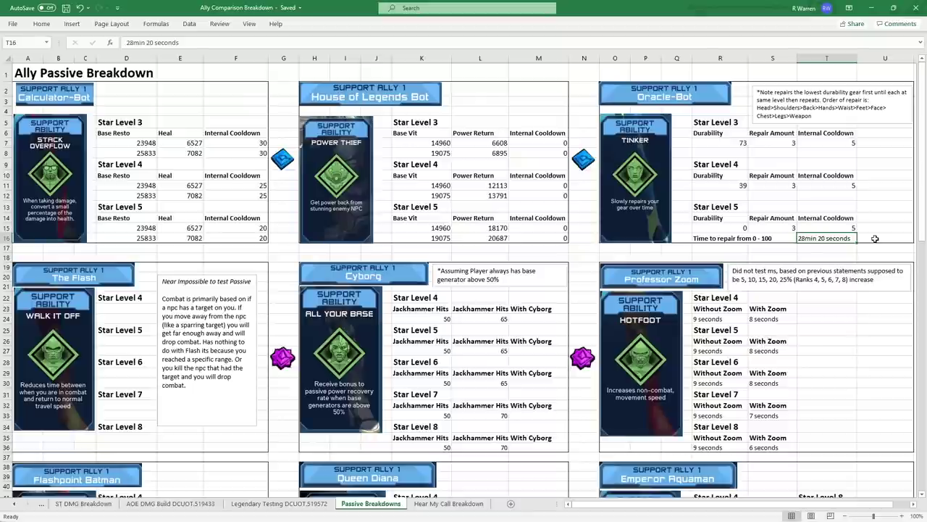
Step: Read the text box note in The Flash's block about testing the Walk It Off passive
scroll(150, 325, down, 3)
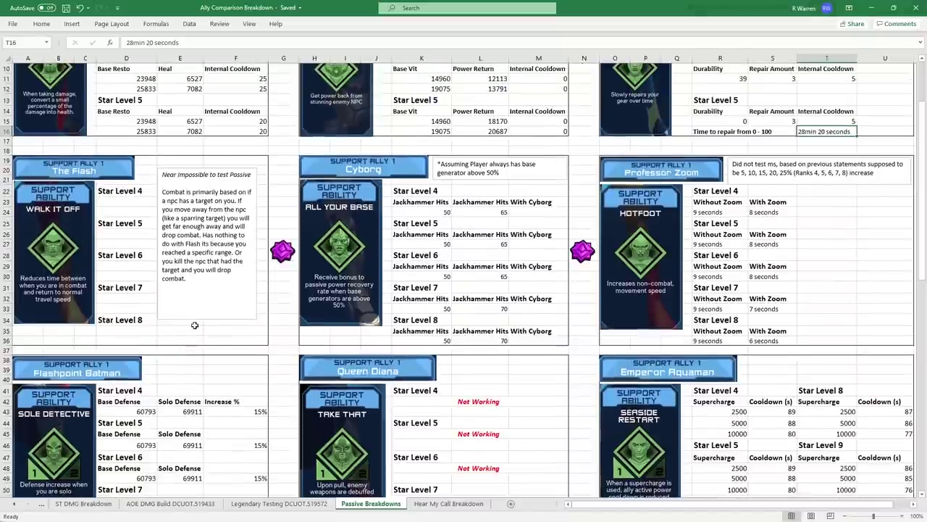
click(228, 317)
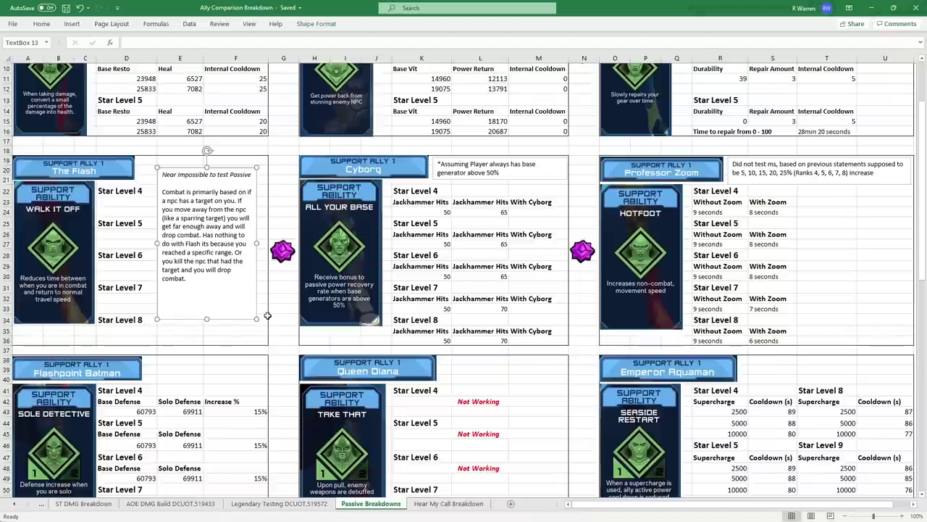
click(260, 316)
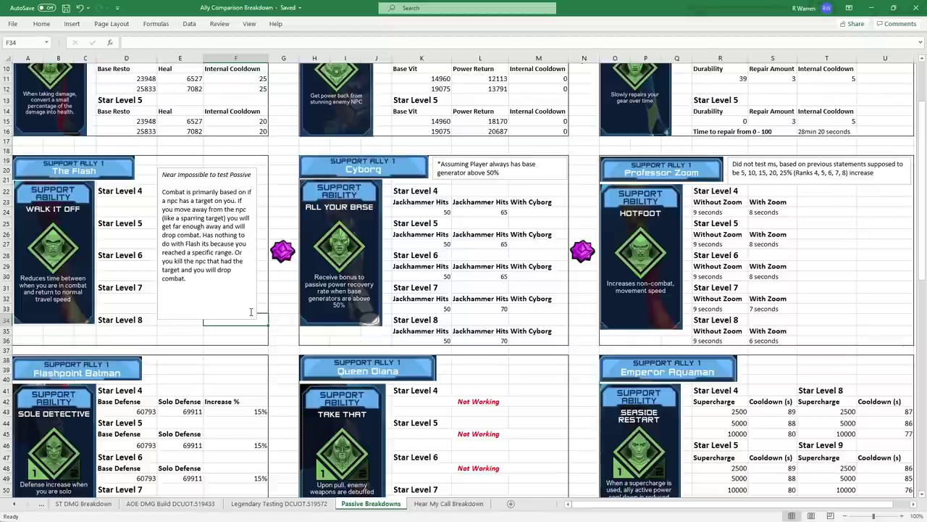
click(228, 335)
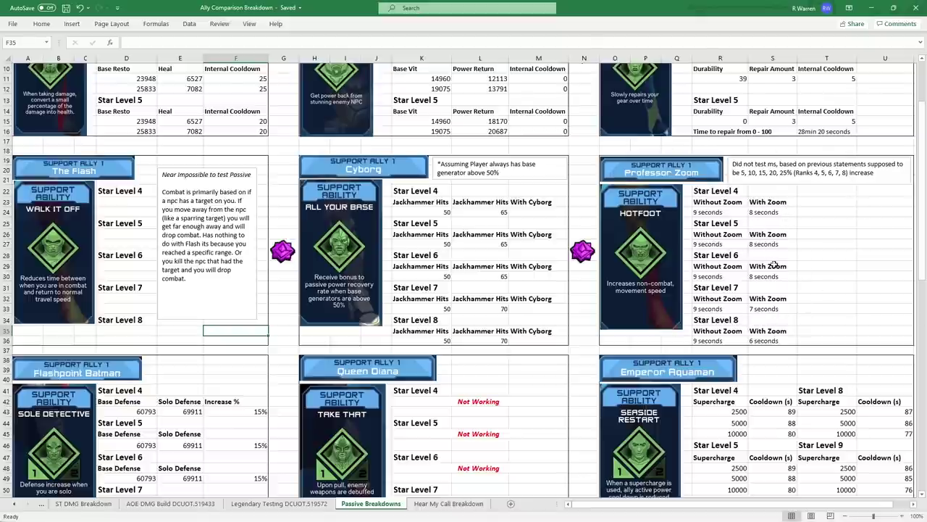
Step: Compare Professor Zoom's Hotfoot times without and with Zoom at each star level from 4 to 8
drag(709, 192, 762, 344)
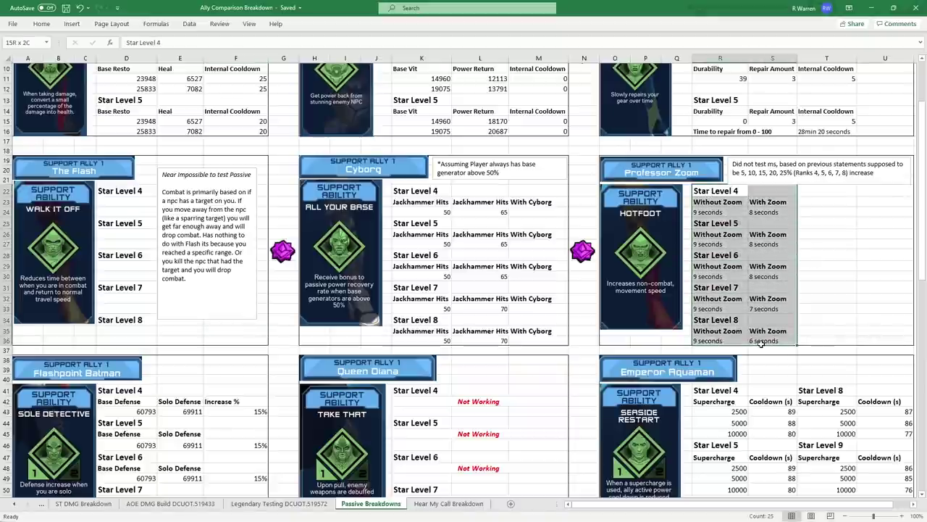
click(820, 320)
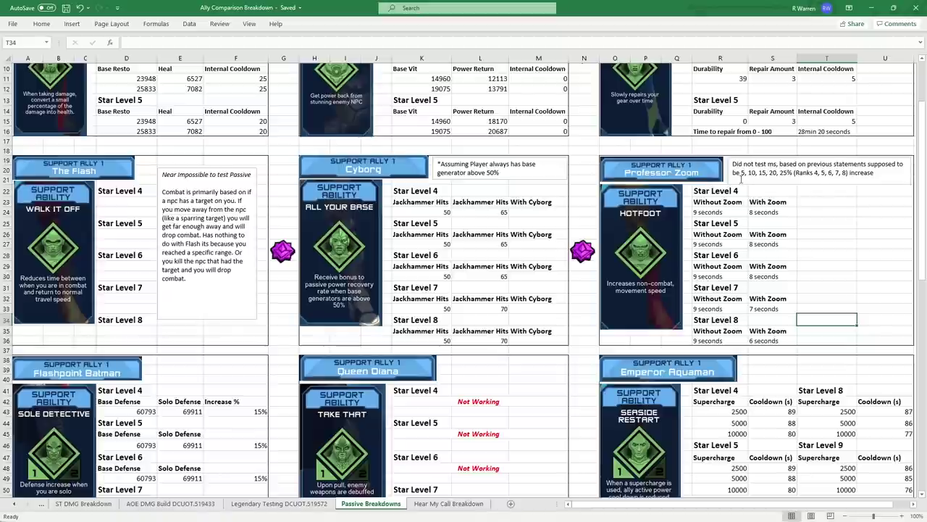
click(711, 192)
click(725, 225)
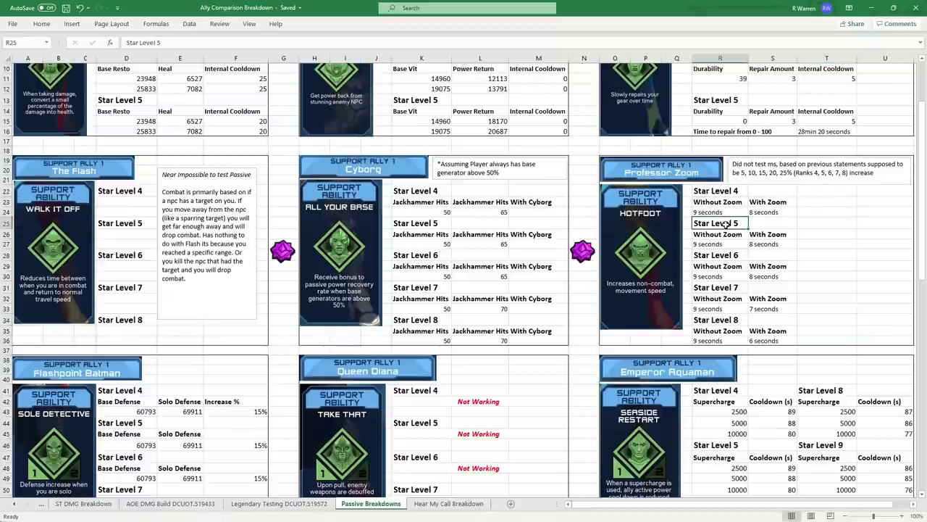
click(723, 257)
click(719, 290)
drag(722, 321, 833, 341)
click(836, 322)
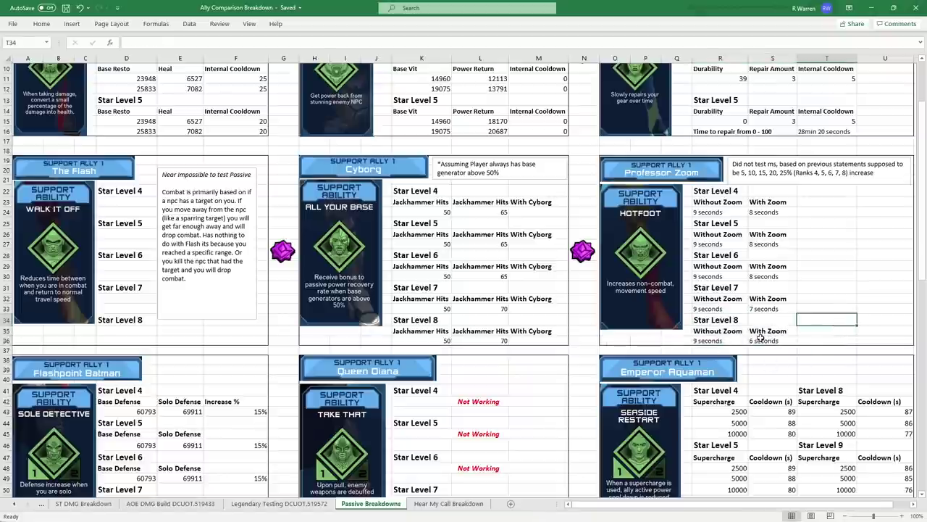
click(862, 254)
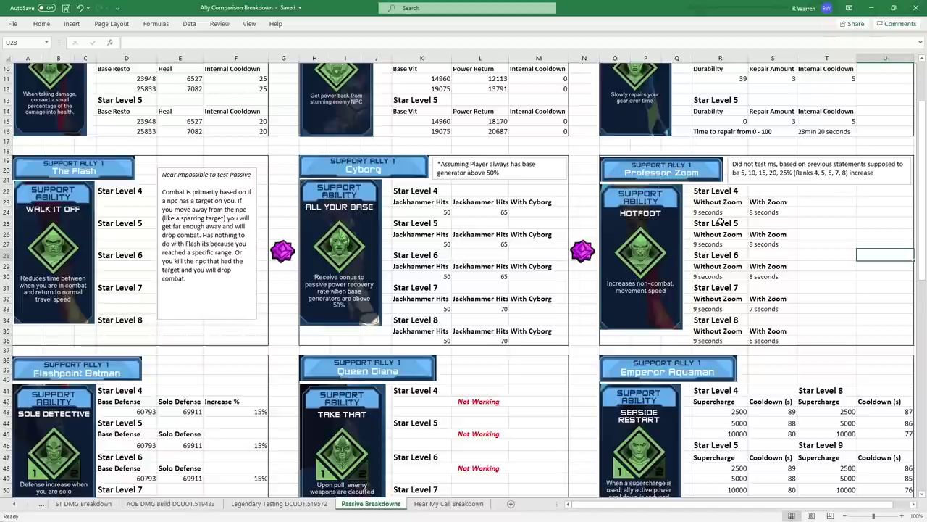
Step: Examine Flashpoint Batman's Sole Detective block, comparing base defense, solo defense and increase percentage from Star Level 4 to 10
scroll(670, 250, down, 2)
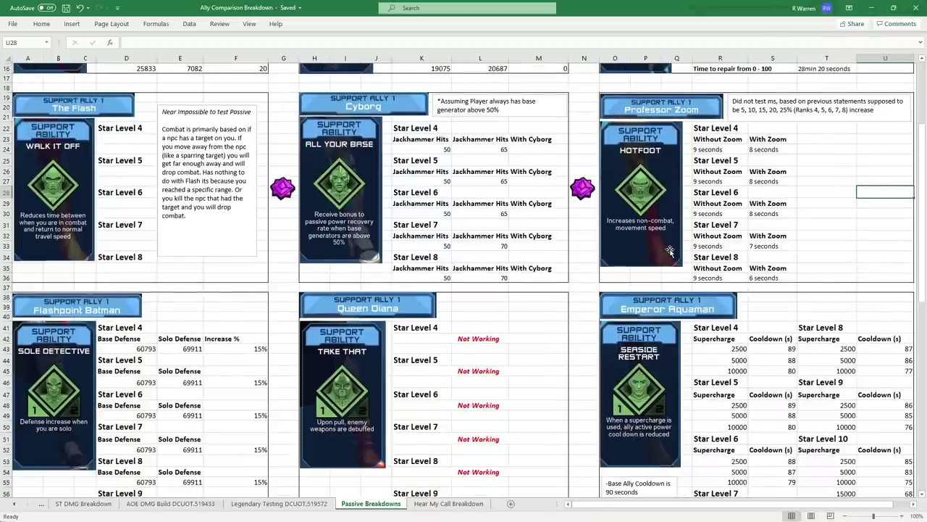
scroll(771, 203, down, 3)
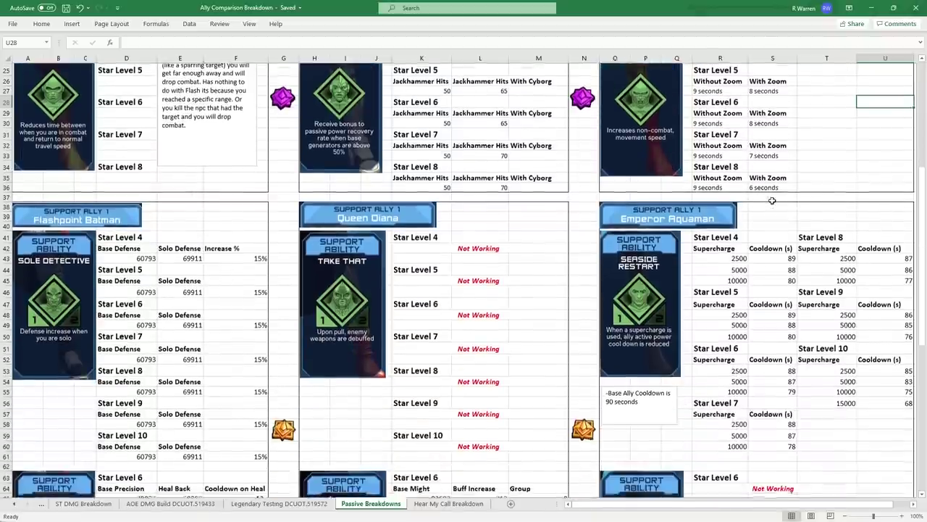
scroll(772, 201, down, 2)
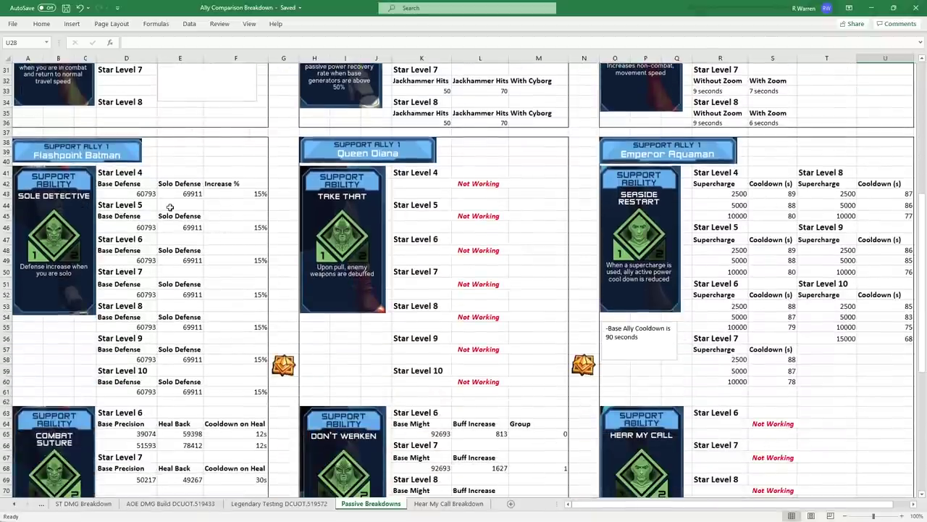
scroll(155, 207, down, 1)
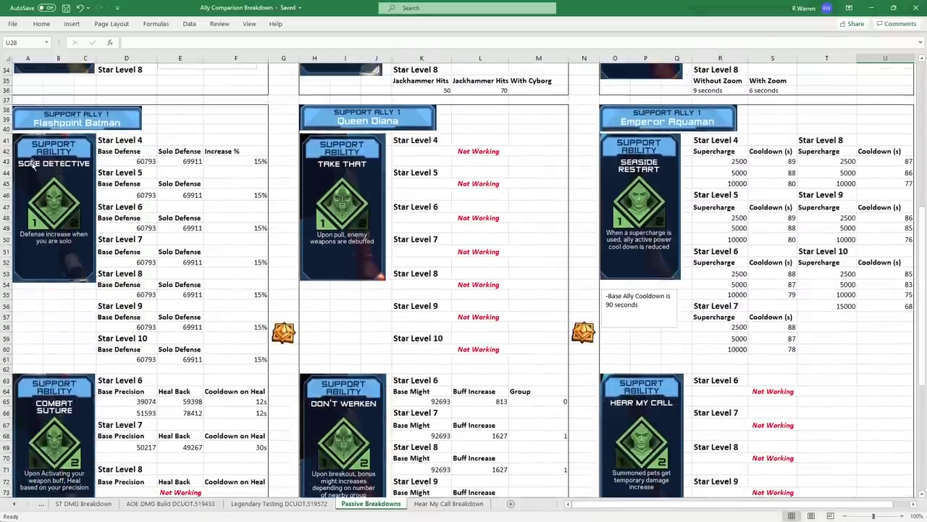
click(133, 142)
mouse_move(132, 141)
mouse_down()
mouse_move(163, 279)
mouse_move(206, 358)
mouse_move(237, 353)
mouse_up()
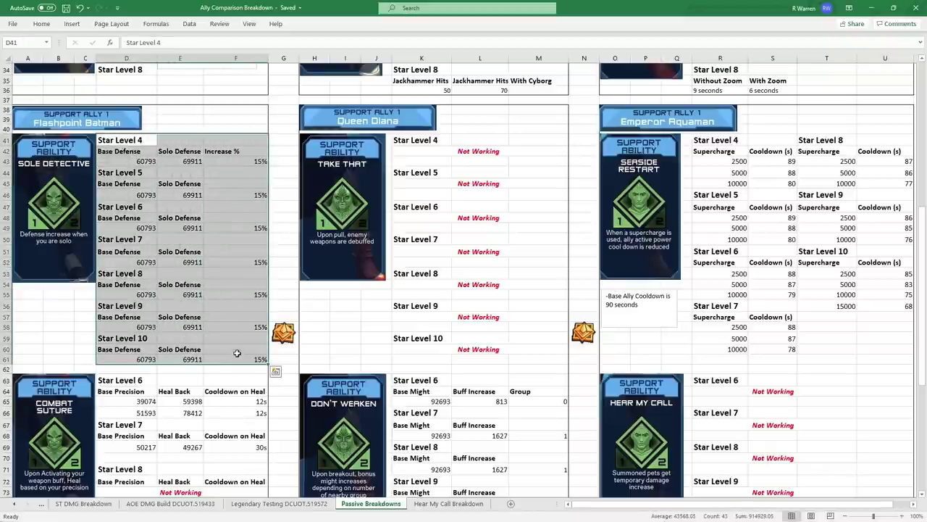
click(237, 352)
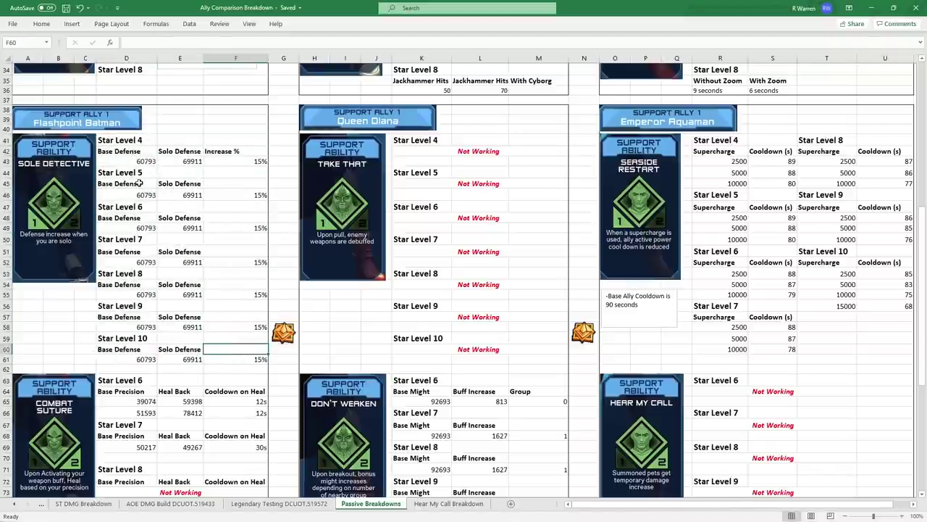
mouse_move(248, 358)
mouse_down()
mouse_move(116, 178)
mouse_move(117, 142)
mouse_up()
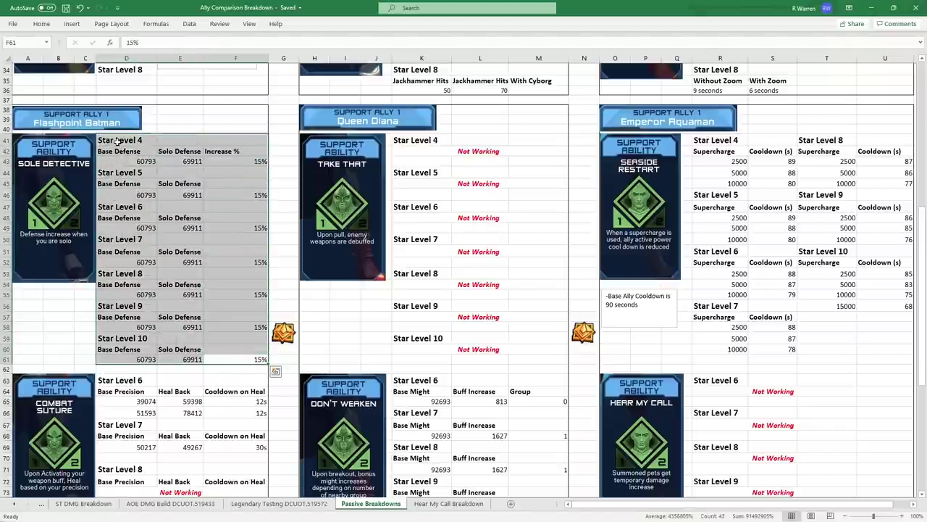
click(149, 282)
drag(261, 362, 110, 168)
drag(110, 148, 110, 141)
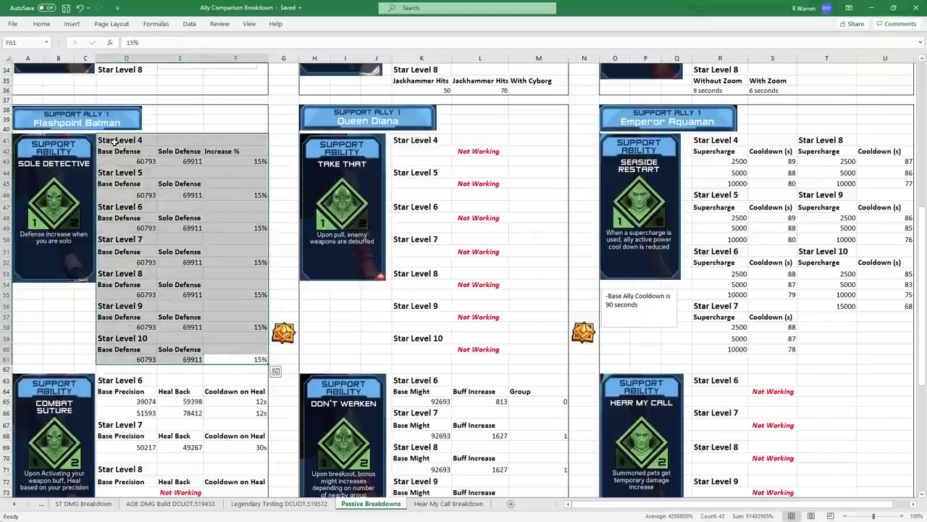
click(185, 171)
Step: Review the Combat Suture passive's results for Star Levels 6 through 10 and its text box note about the heal
scroll(185, 171, down, 5)
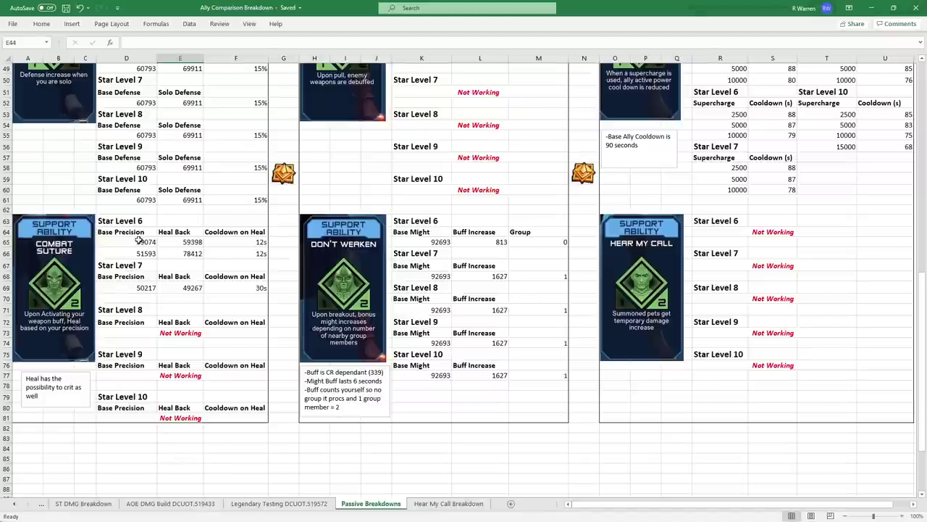
drag(122, 221, 233, 252)
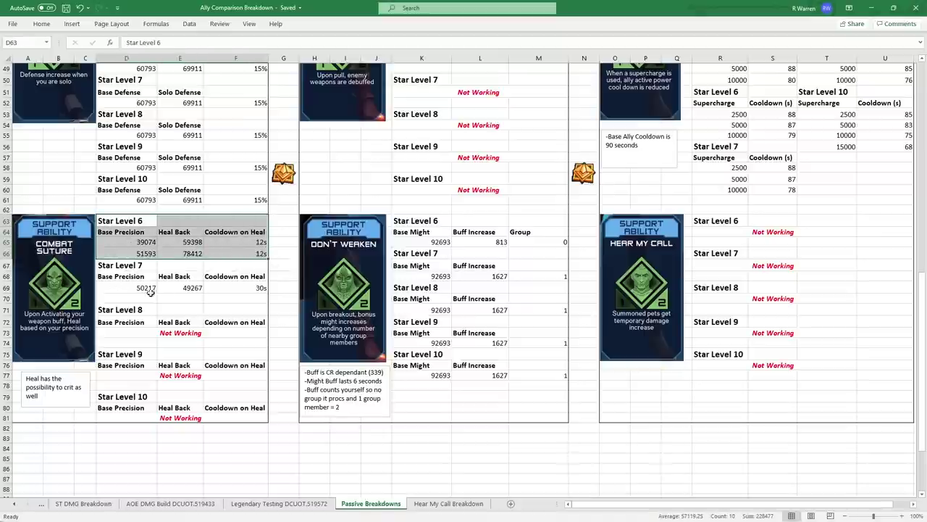
click(223, 289)
drag(201, 308, 172, 412)
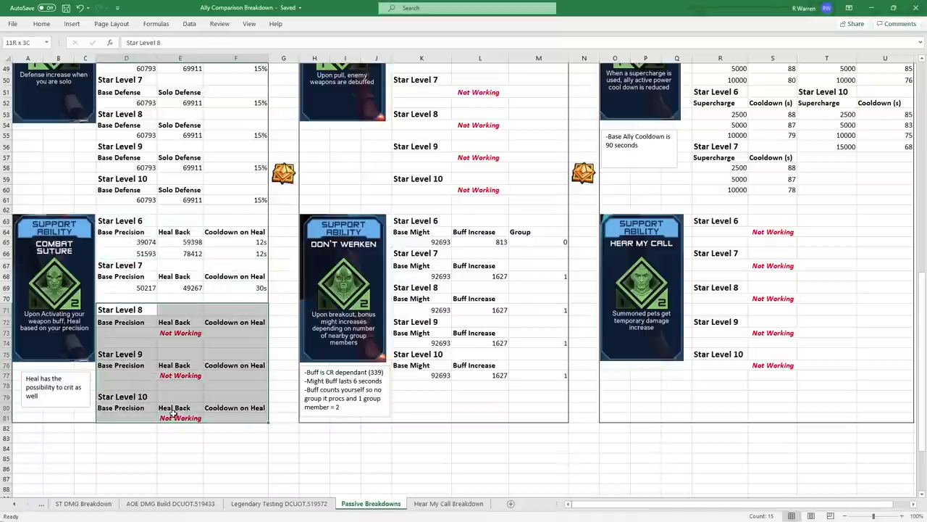
click(228, 427)
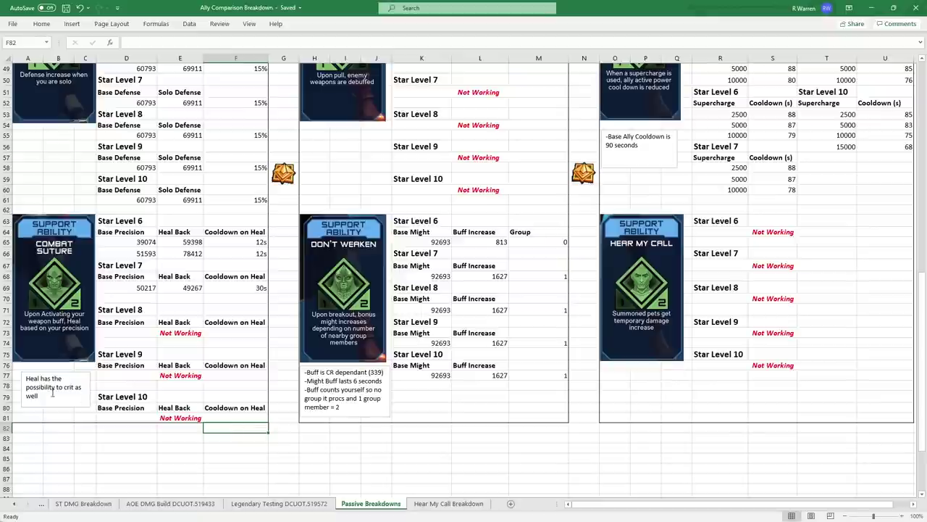
click(193, 379)
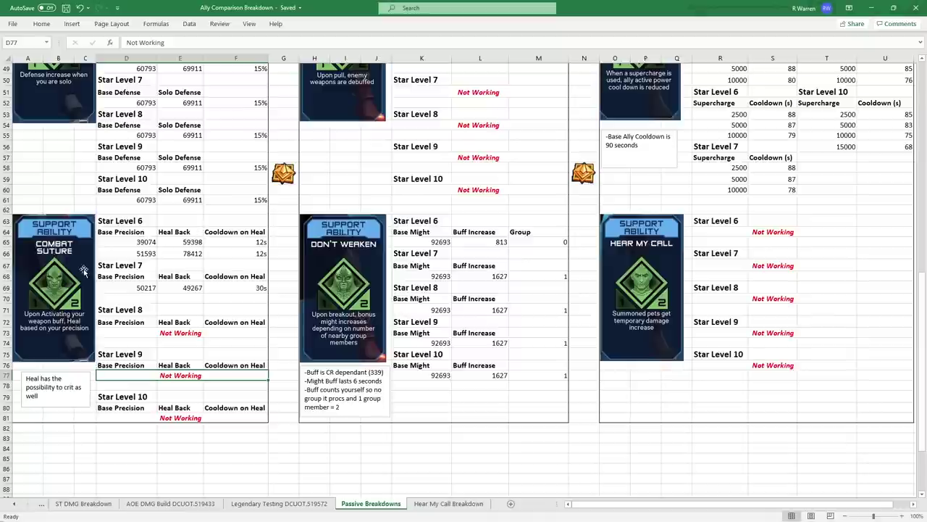
Step: Compare Combat Suture's base precision and heal back values at Star Level 6, plus the base precision used at Star Level 7
click(138, 244)
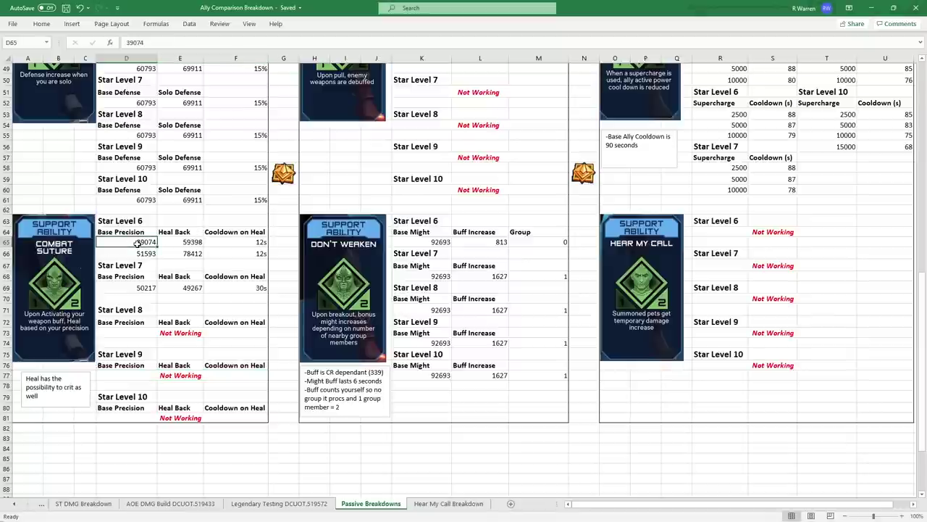
click(196, 242)
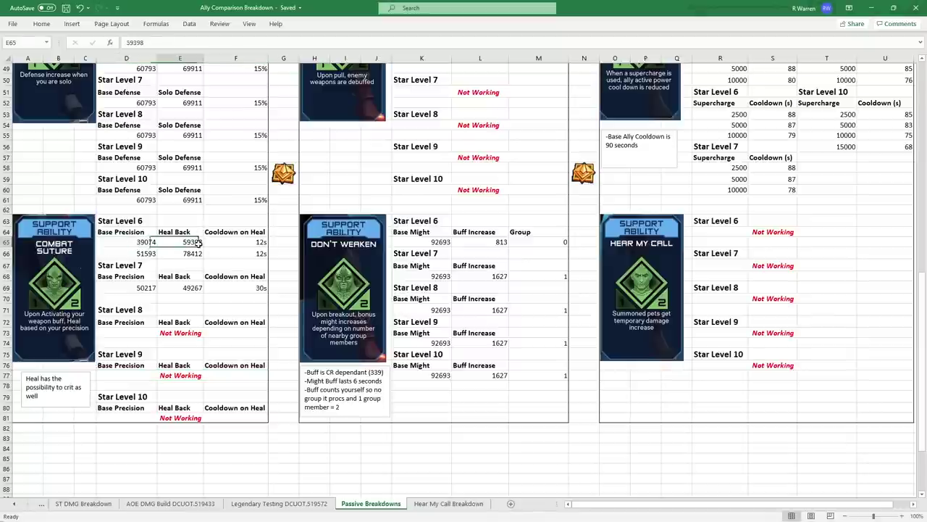
click(140, 254)
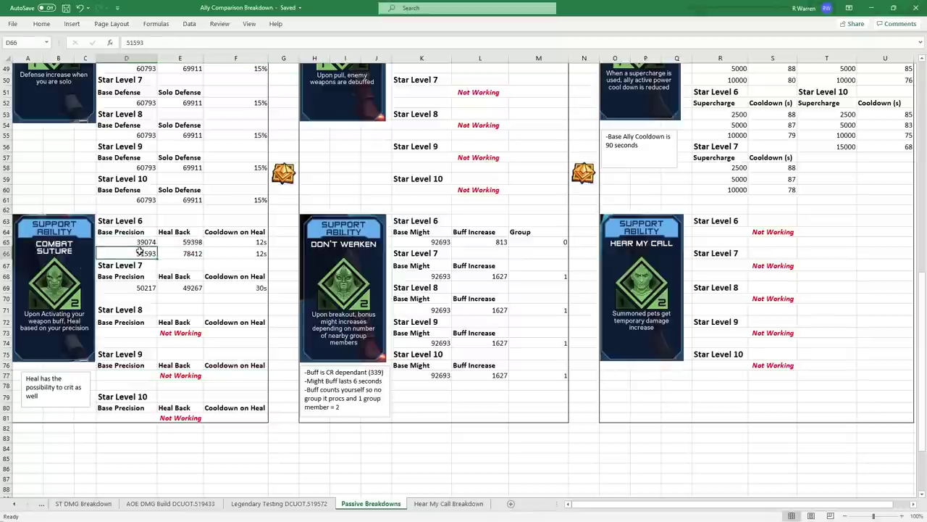
click(187, 255)
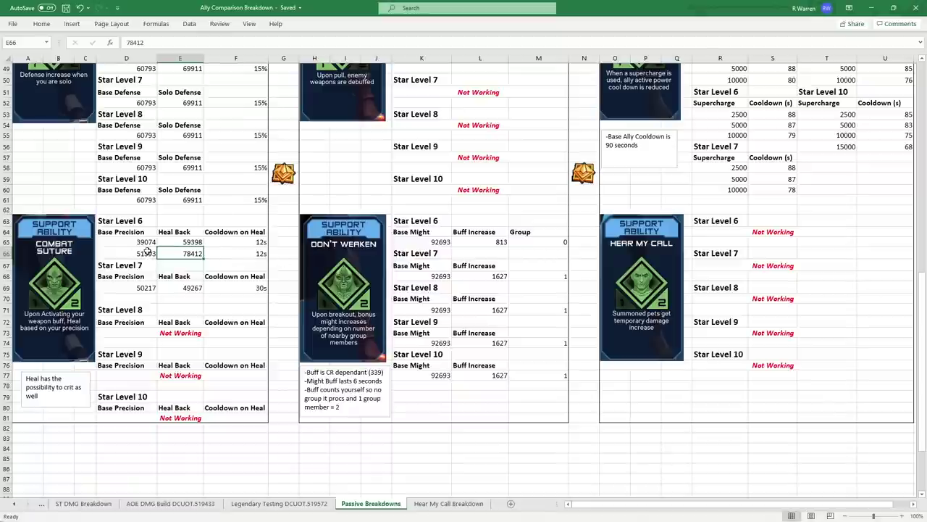
drag(145, 242, 136, 290)
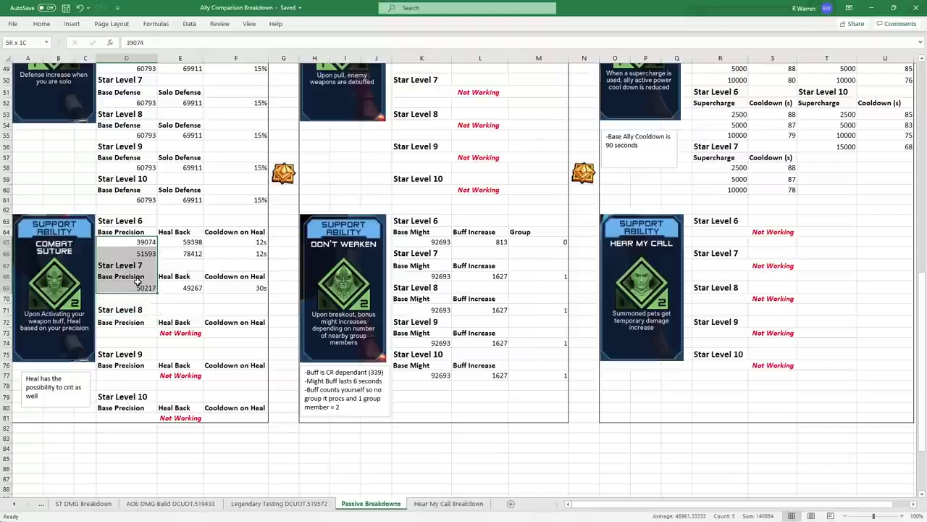
click(138, 285)
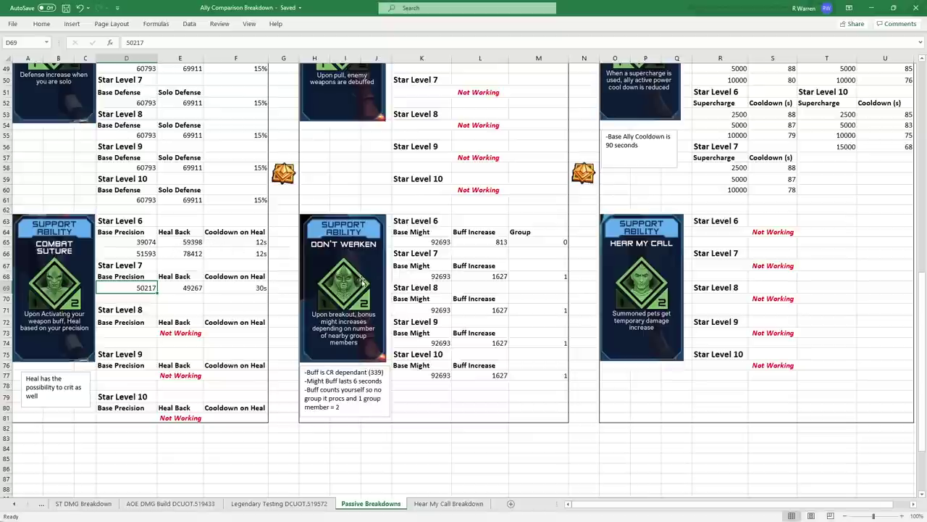
Step: Check the test status of Queen Diana's Take That passive from Star Level 4 to 10
scroll(503, 296, up, 5)
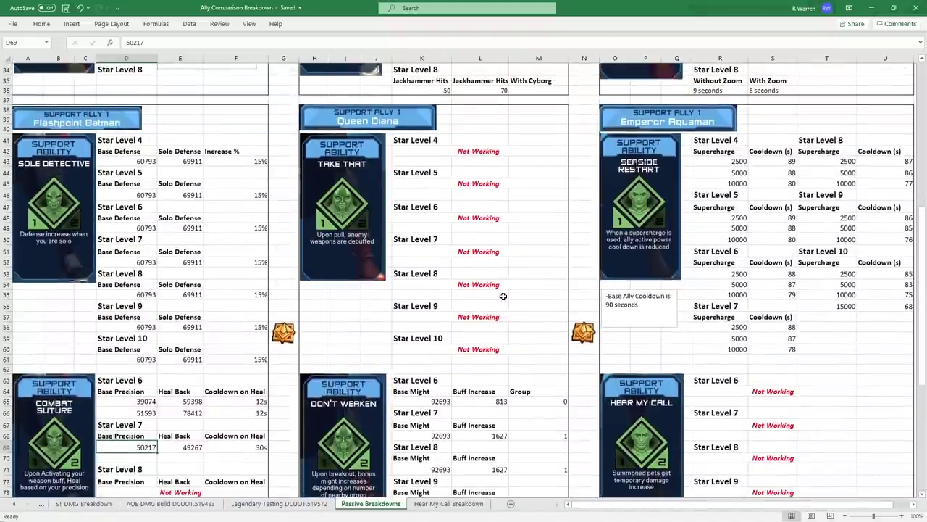
drag(416, 143, 512, 344)
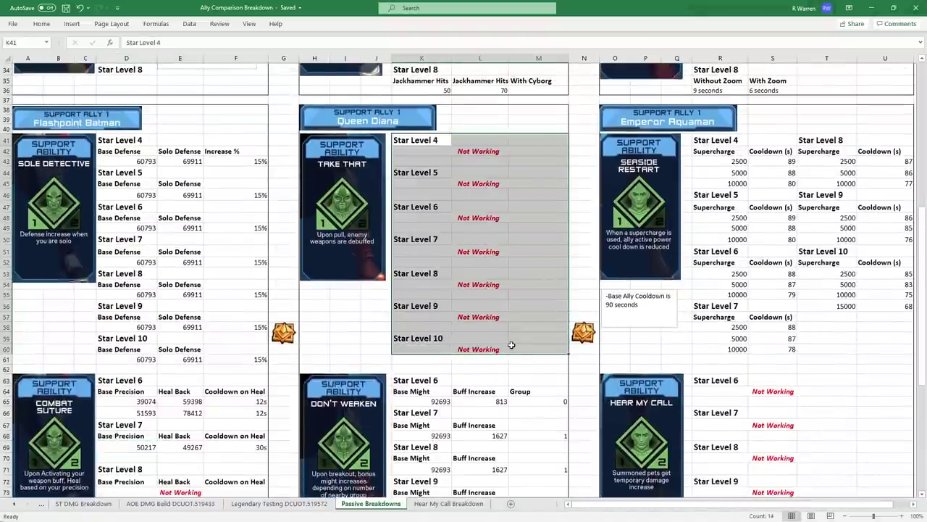
click(525, 253)
drag(410, 148, 515, 351)
click(474, 174)
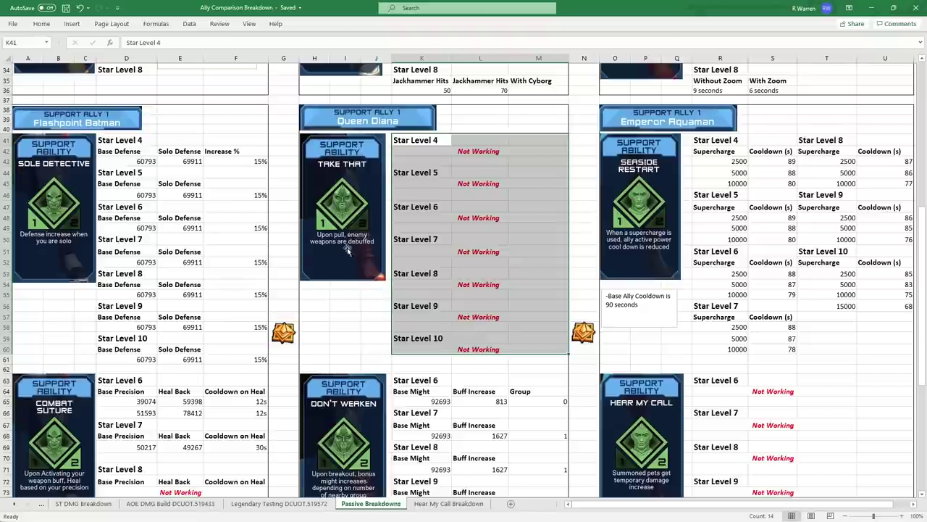
click(437, 240)
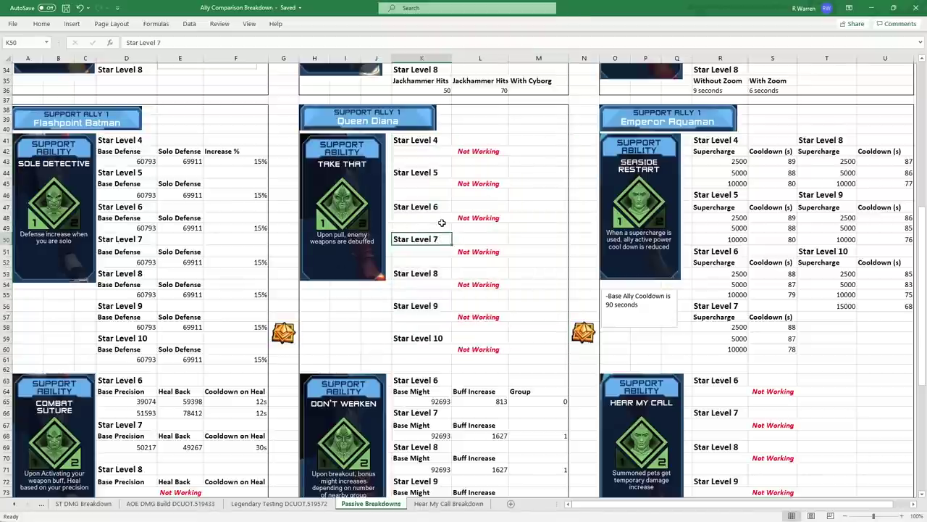
Step: Read the first line of the Don't Weaken text box note, about what the buff depends on
scroll(441, 222, down, 5)
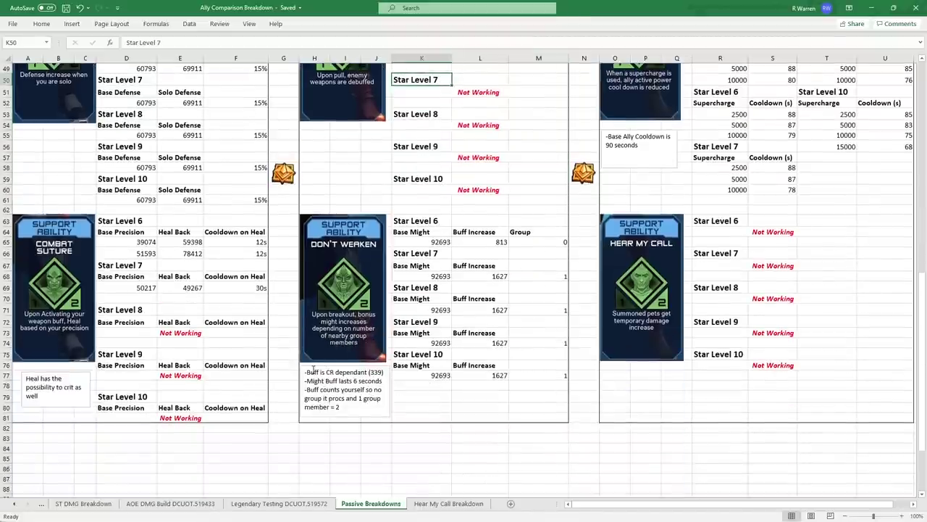
drag(304, 372, 384, 374)
click(533, 345)
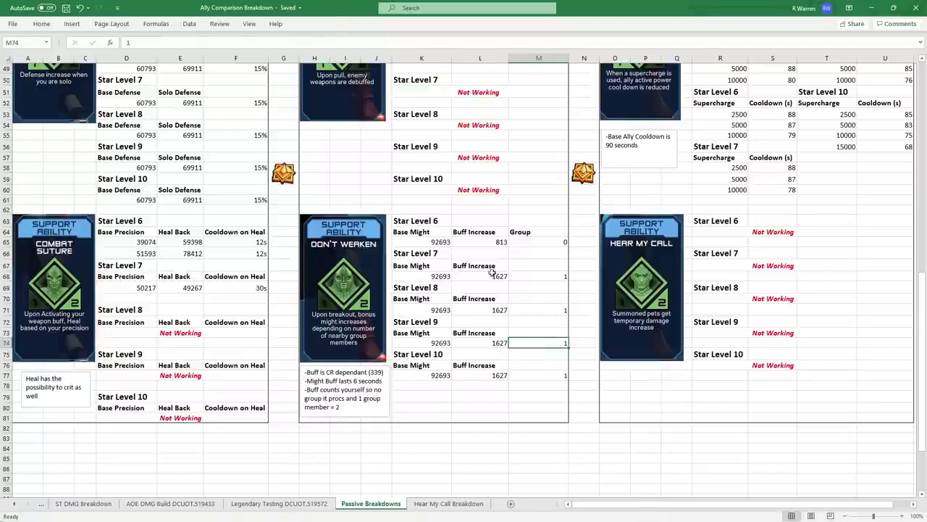
Step: Examine Don't Weaken's base might, buff increase and group values across Star Levels 6 to 10
drag(422, 233, 495, 375)
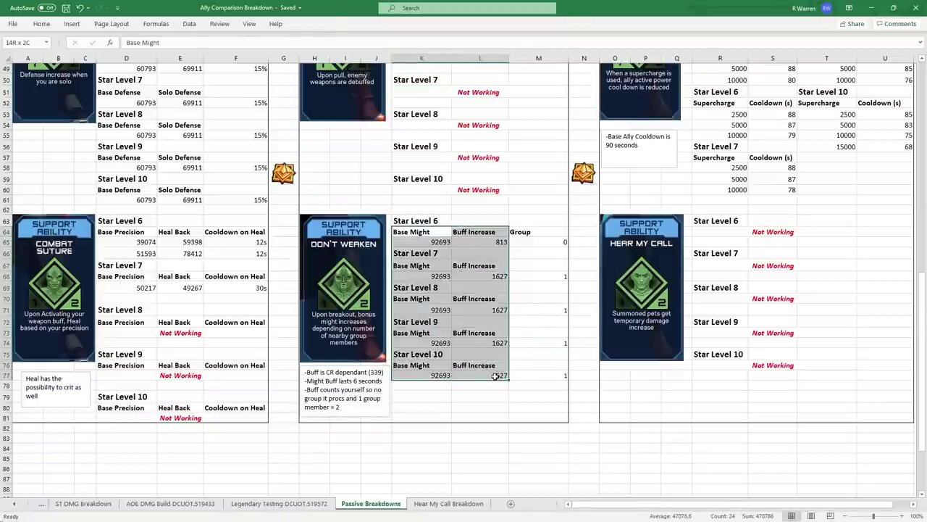
click(564, 367)
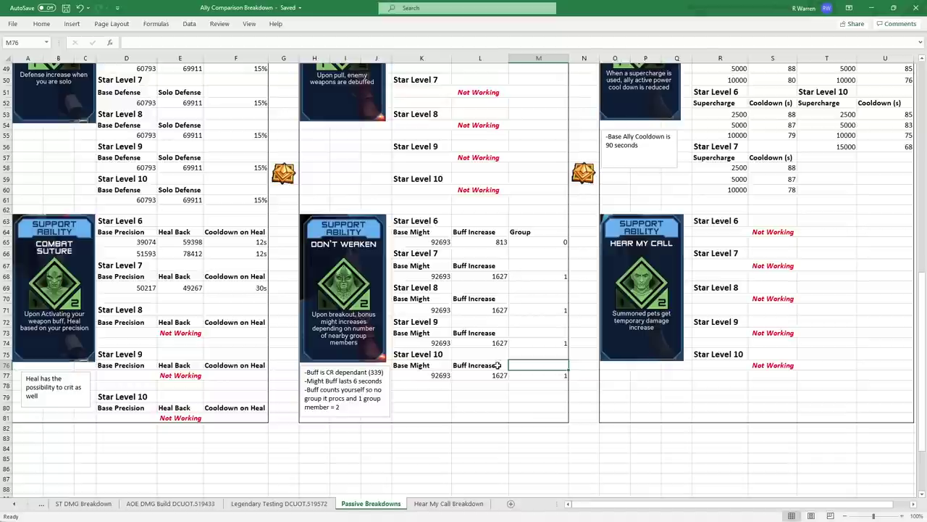
drag(412, 219, 536, 375)
click(526, 404)
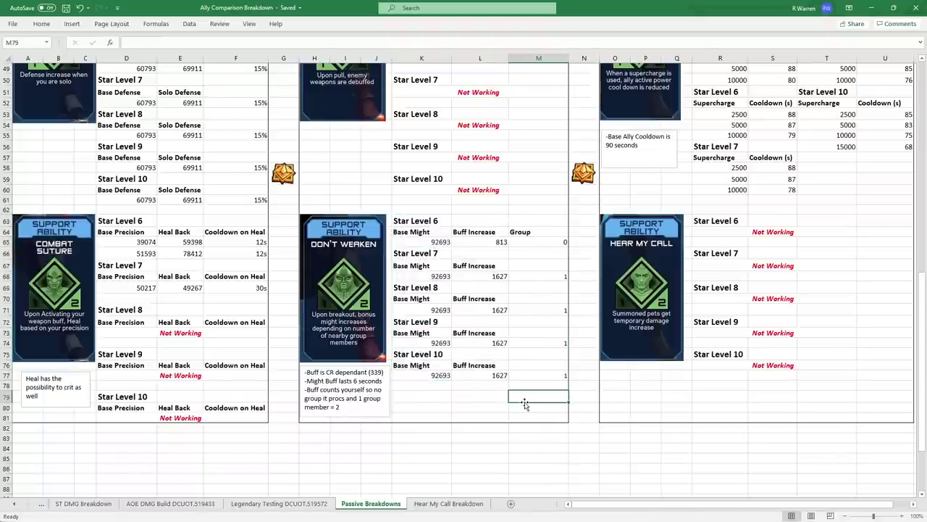
drag(421, 222, 539, 374)
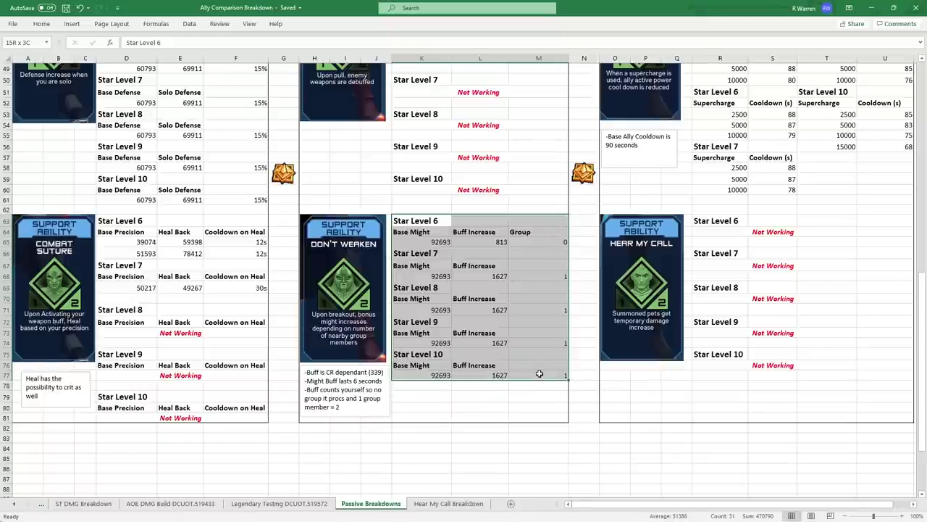
click(536, 395)
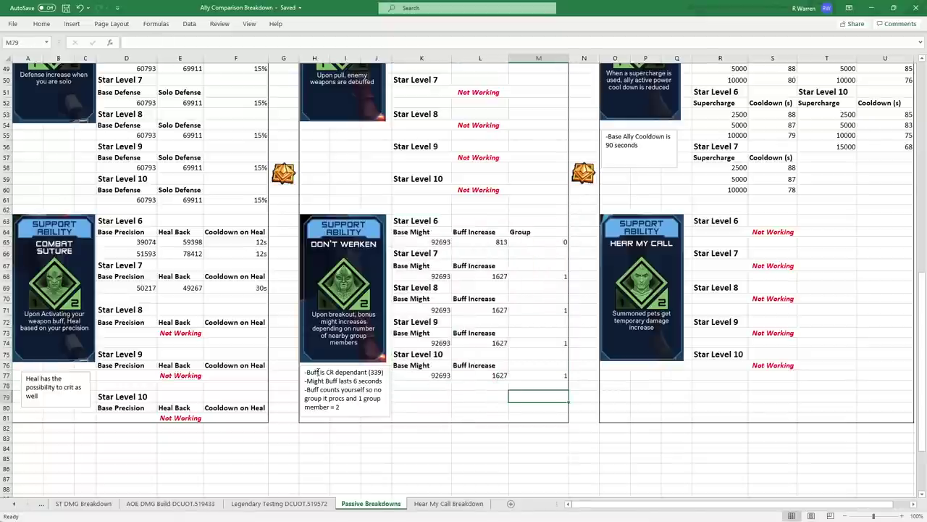
Step: Reread the Don't Weaken note's line on the buff's CR dependence alongside the base might values
drag(307, 372, 384, 373)
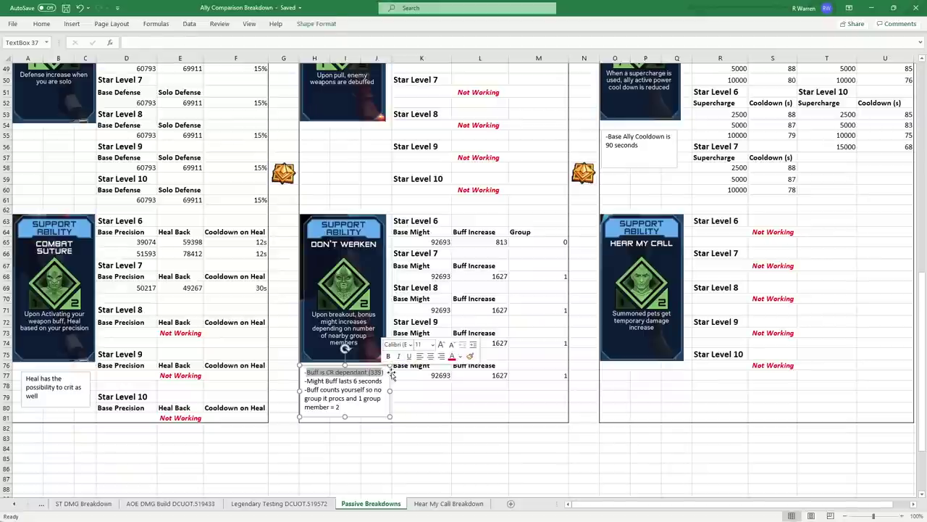
click(447, 384)
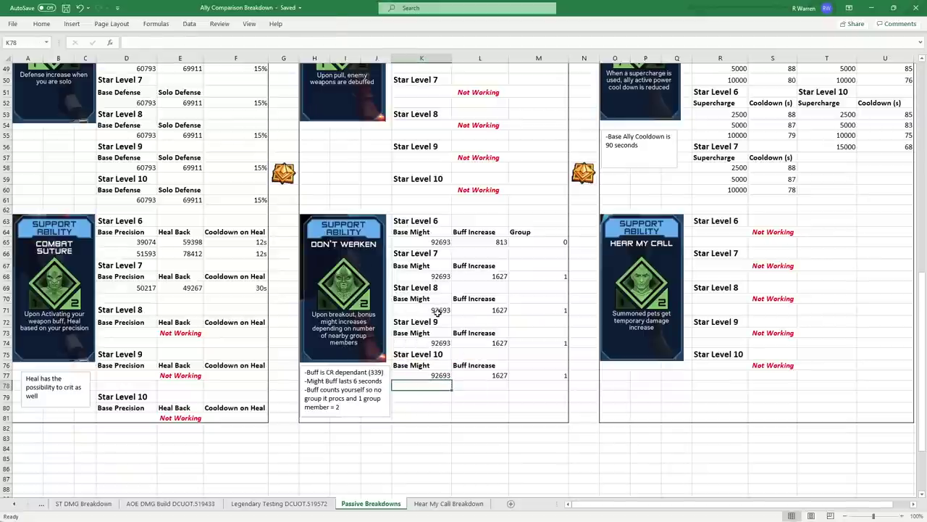
scroll(437, 315, up, 3)
scroll(437, 316, down, 1)
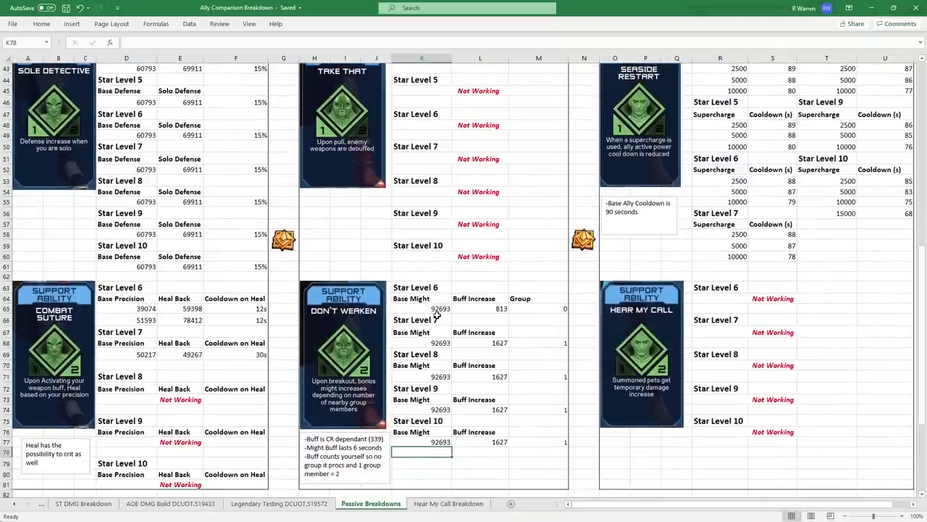
scroll(498, 373, down, 2)
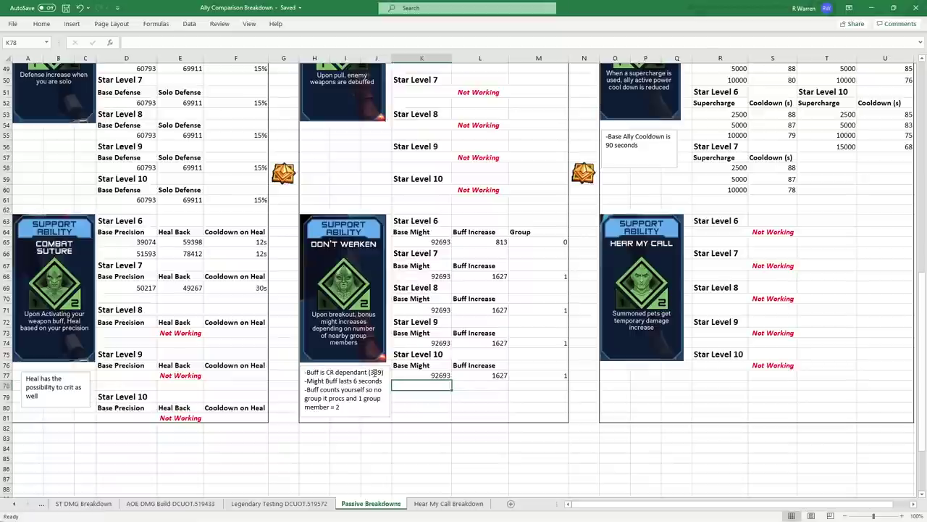
click(376, 371)
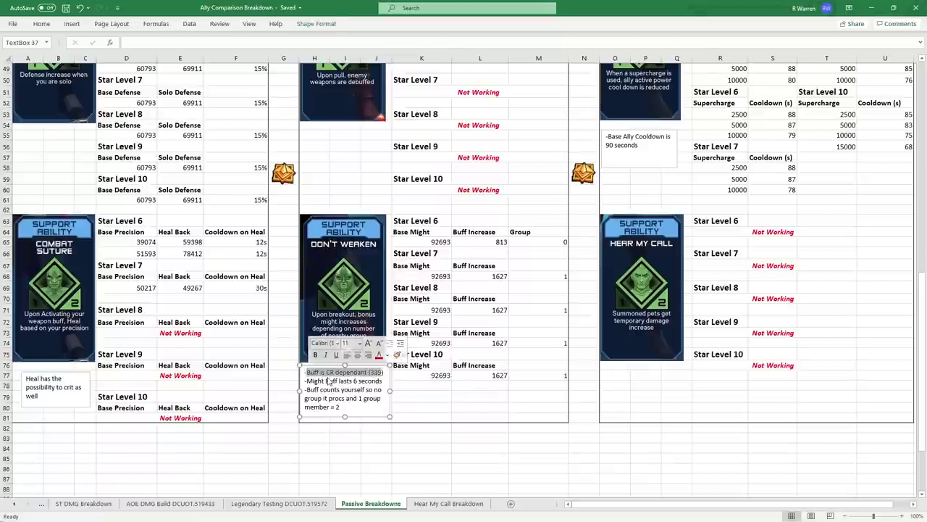
Step: Read the Don't Weaken note's line on how long the Might Buff lasts
drag(327, 381, 305, 381)
click(385, 381)
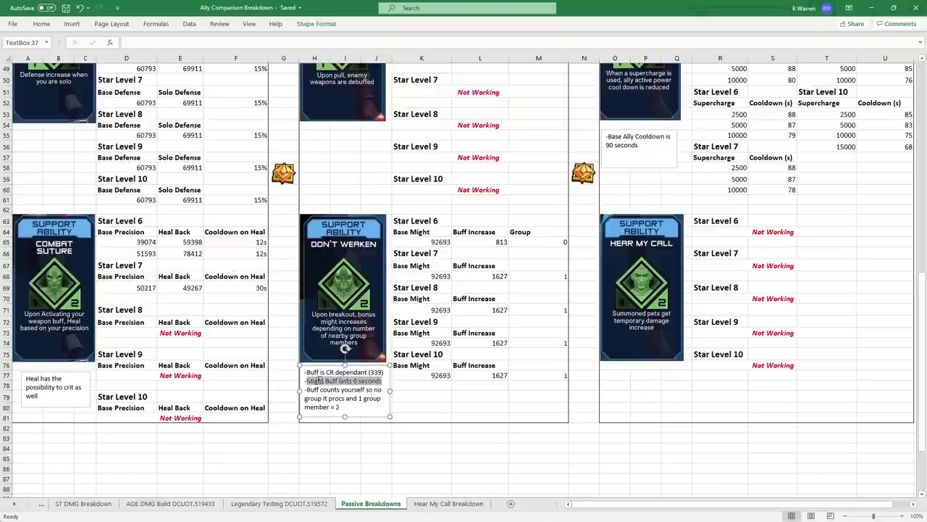
click(456, 395)
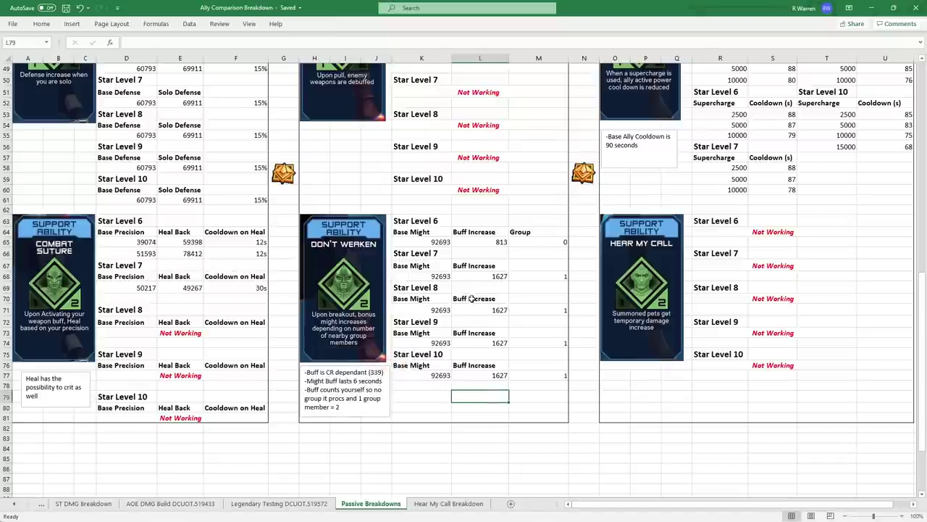
Step: Compare Don't Weaken's buff increase at Star Level 10 with its Star Level 6 buff increase and group values
click(499, 373)
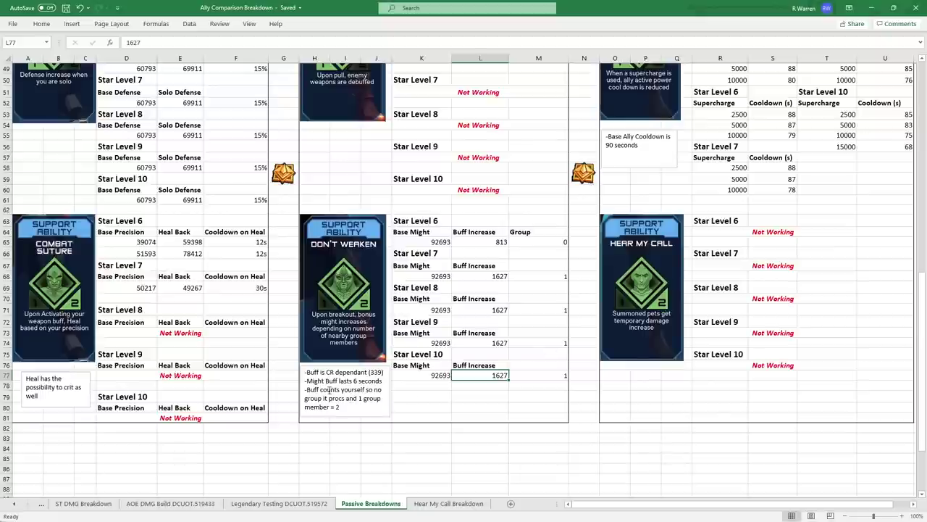
click(532, 241)
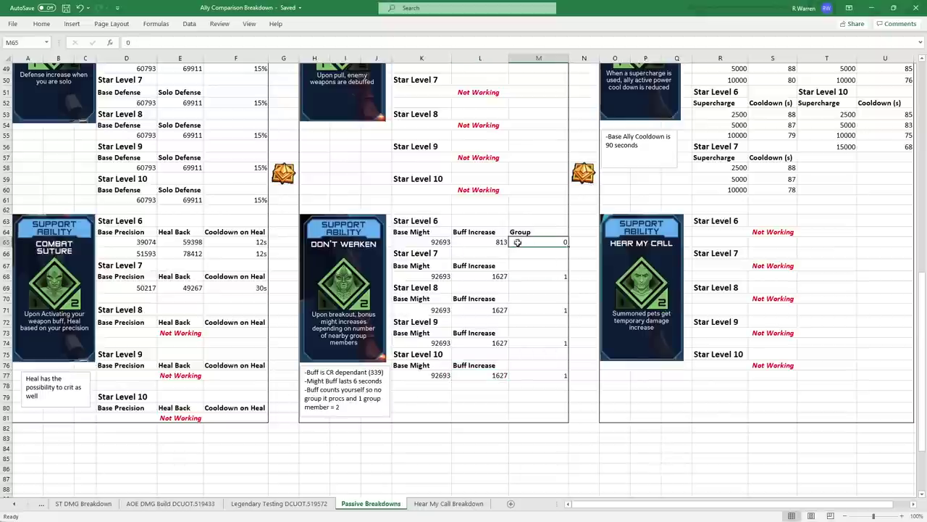
click(536, 271)
click(542, 241)
click(469, 245)
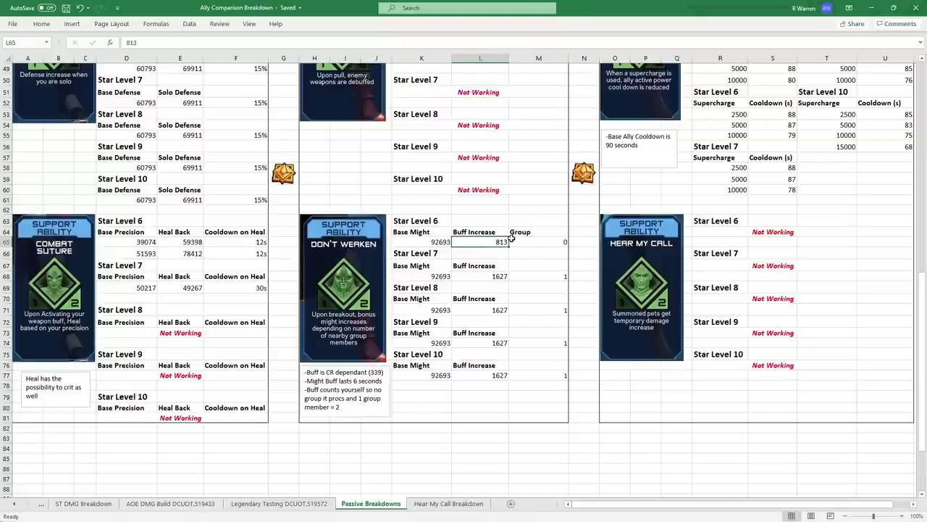
click(547, 240)
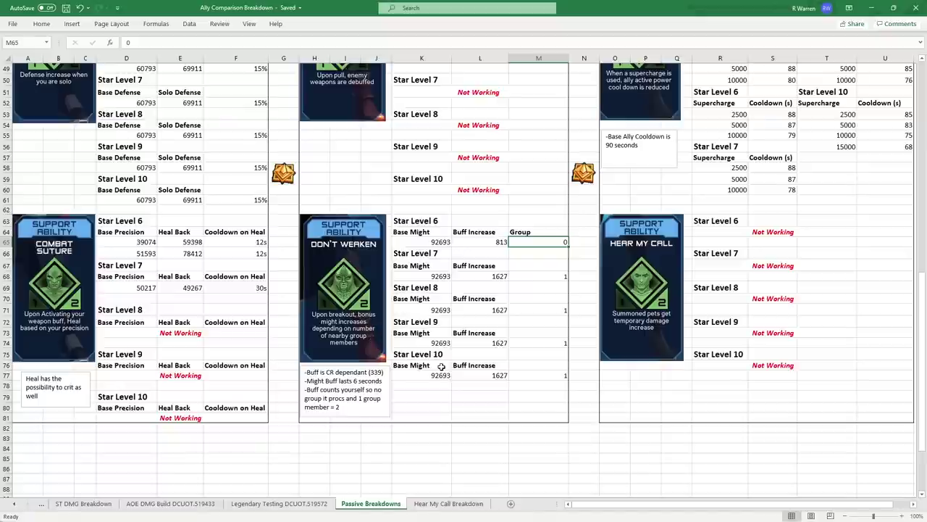
Step: Examine the supercharge costs and matching cooldowns for Emperor Aquaman's Seaside Restart at Star Level 4
scroll(507, 378, up, 2)
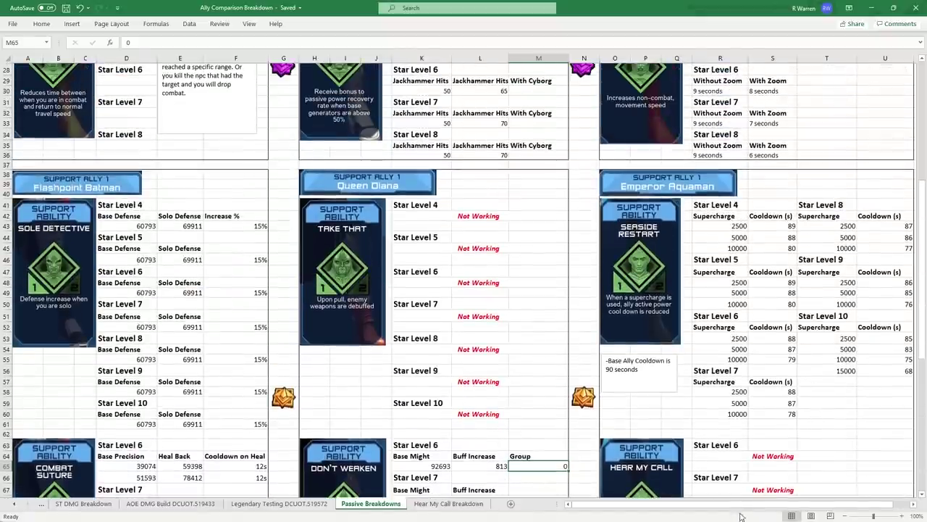
scroll(756, 490, right, 1)
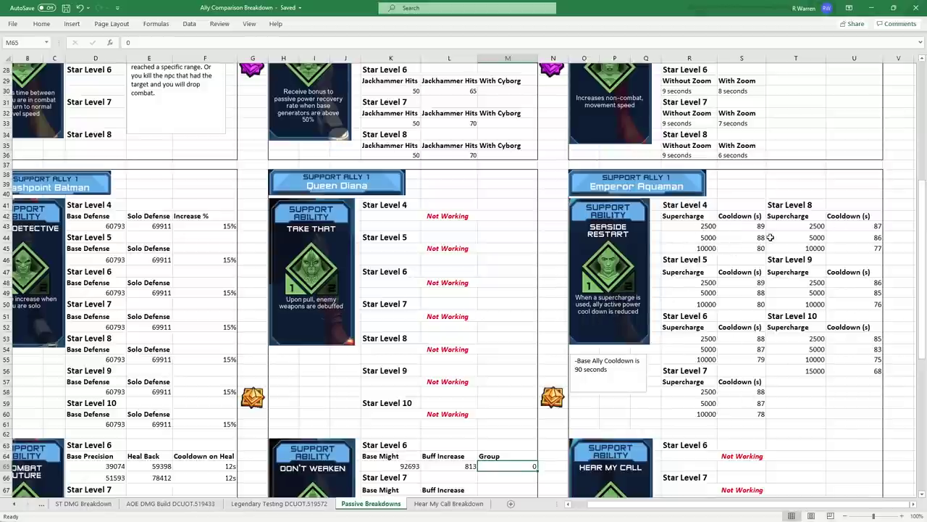
drag(701, 226, 701, 249)
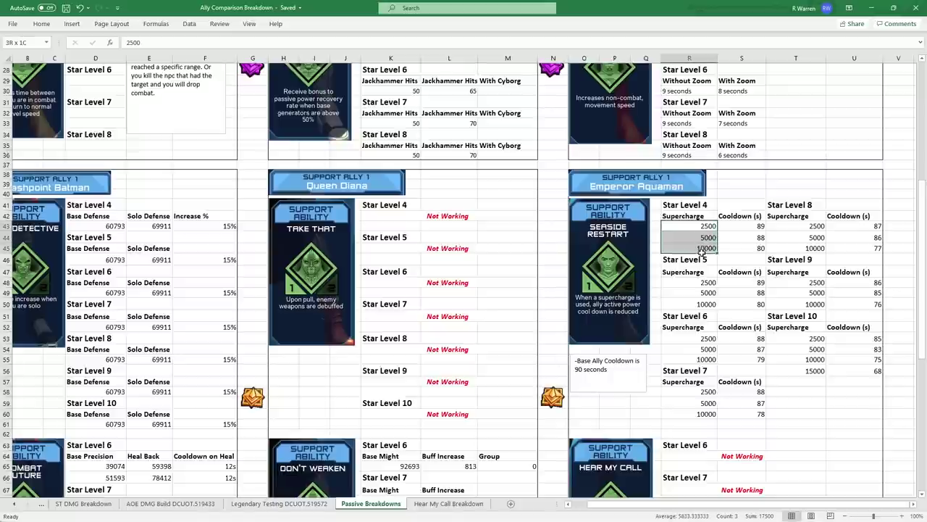
drag(753, 227, 754, 249)
click(753, 226)
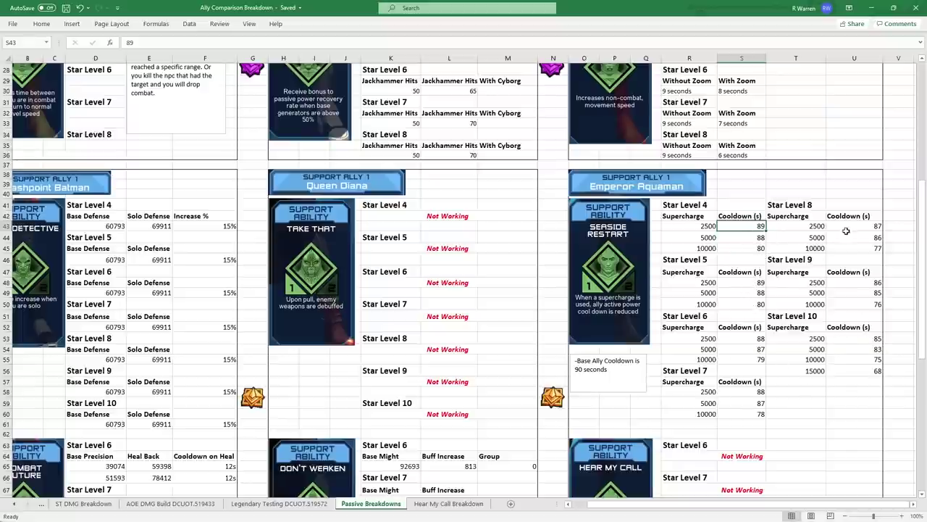
Step: Examine Seaside Restart's full Star Level 10 block of supercharge costs and cooldowns
click(785, 316)
drag(785, 316, 855, 371)
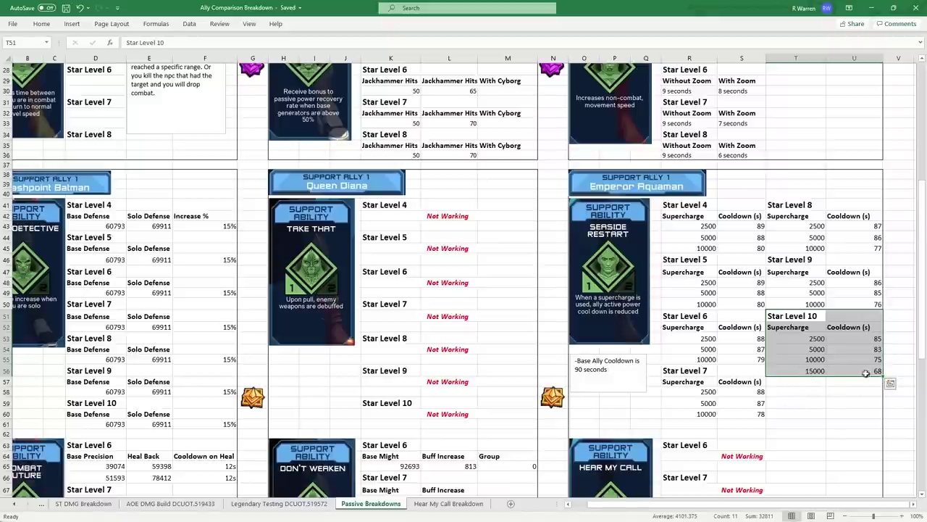
click(802, 391)
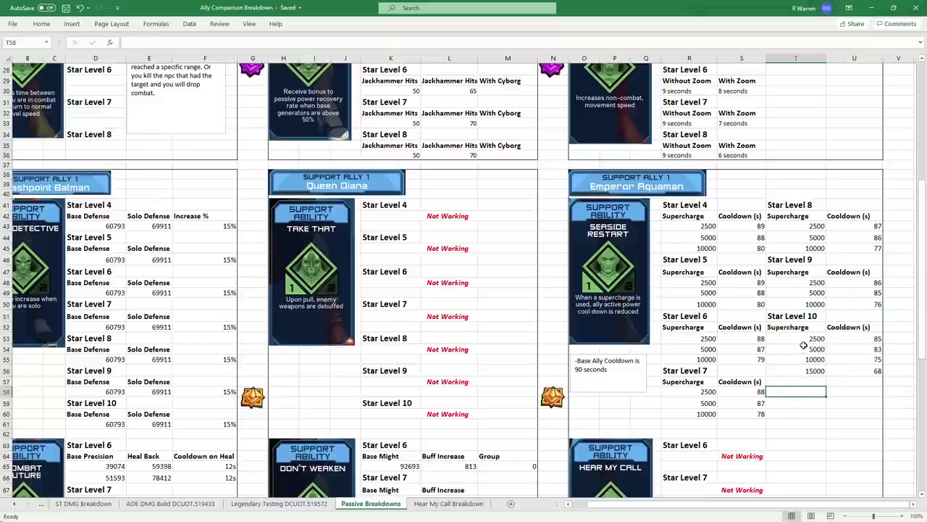
Step: Look over all the passives on the Passive Breakdowns sheet, from Calculator-Bot at the start down to Hear My Call
scroll(681, 219, up, 9)
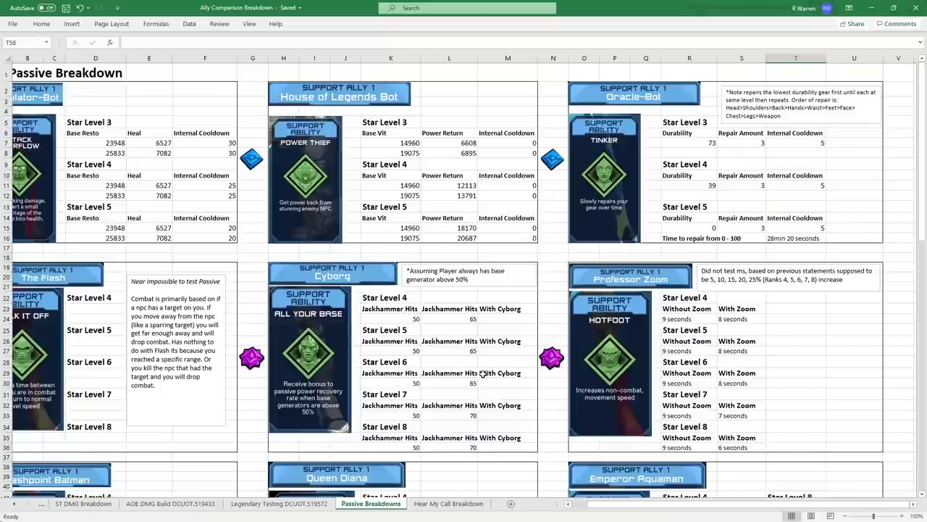
drag(632, 506, 616, 505)
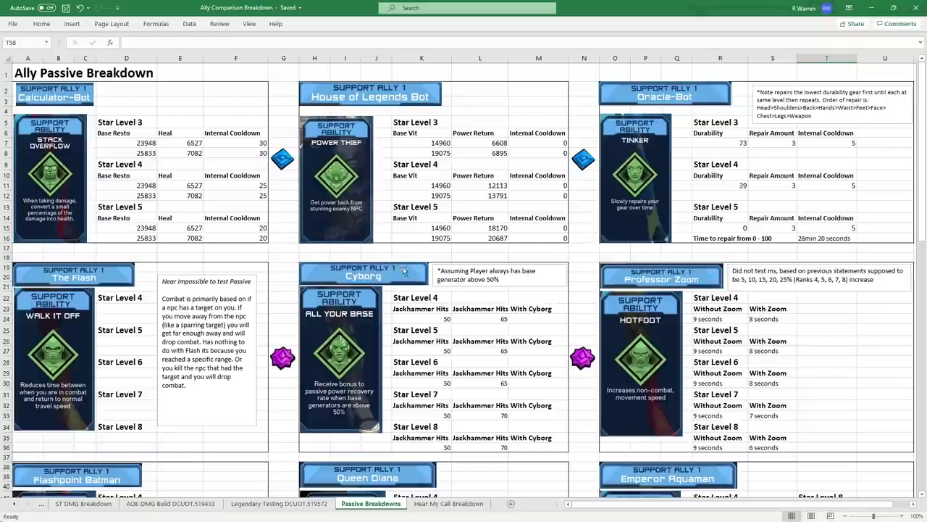
scroll(727, 275, down, 2)
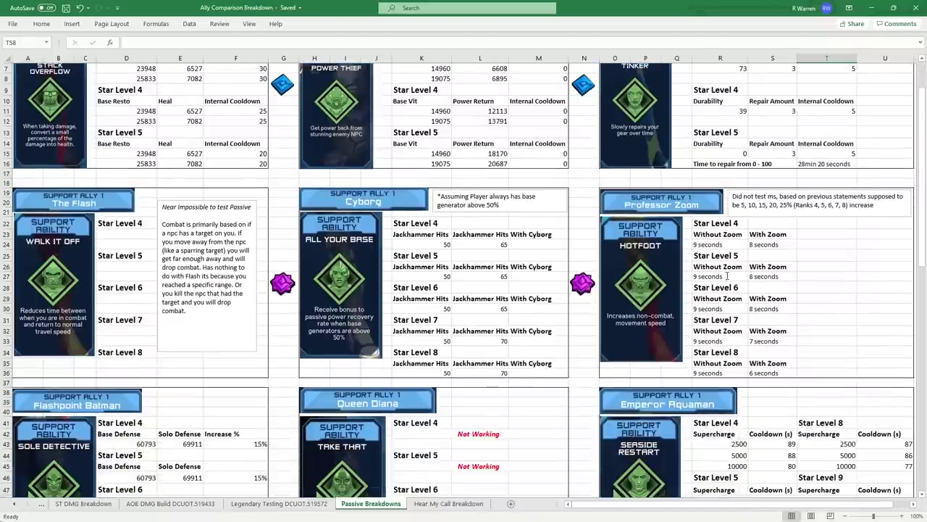
scroll(727, 275, up, 2)
scroll(727, 276, down, 1)
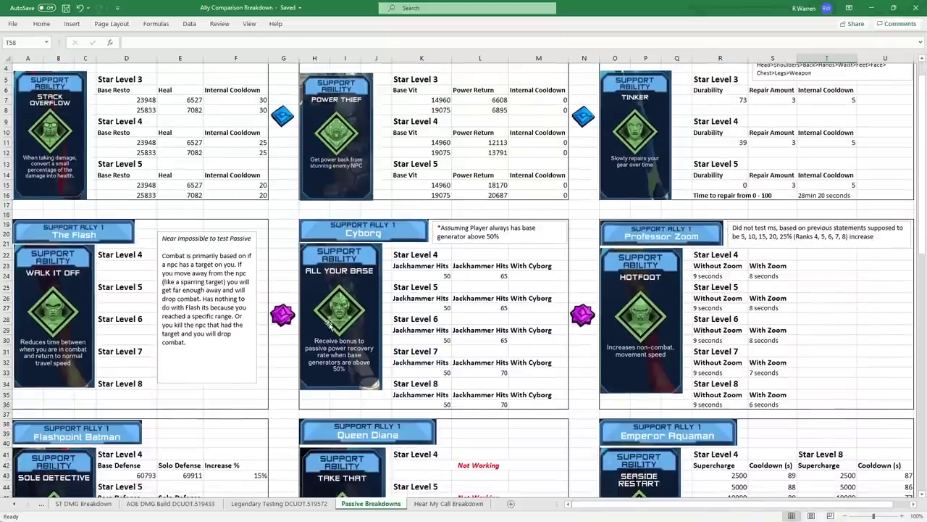
scroll(326, 326, down, 4)
scroll(601, 339, down, 10)
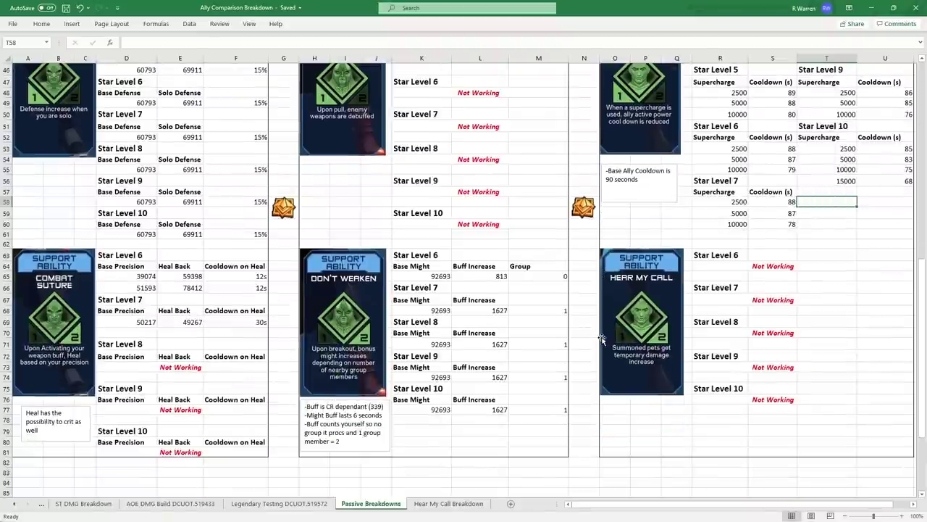
scroll(700, 342, down, 2)
scroll(692, 342, up, 3)
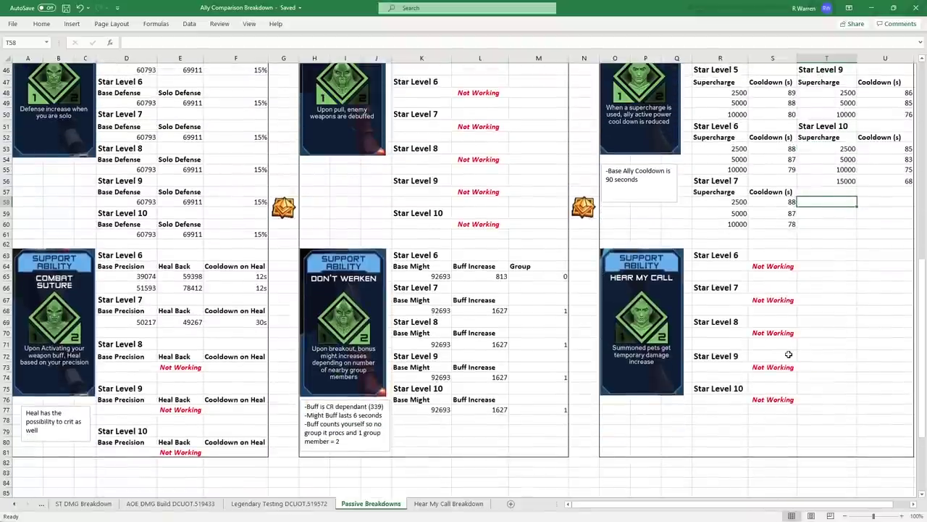
Step: View the start of the Hear My Call Breakdown sheet, and return to the Hear My Call section on Passive Breakdowns
click(449, 503)
scroll(529, 455, up, 10)
scroll(529, 455, up, 20)
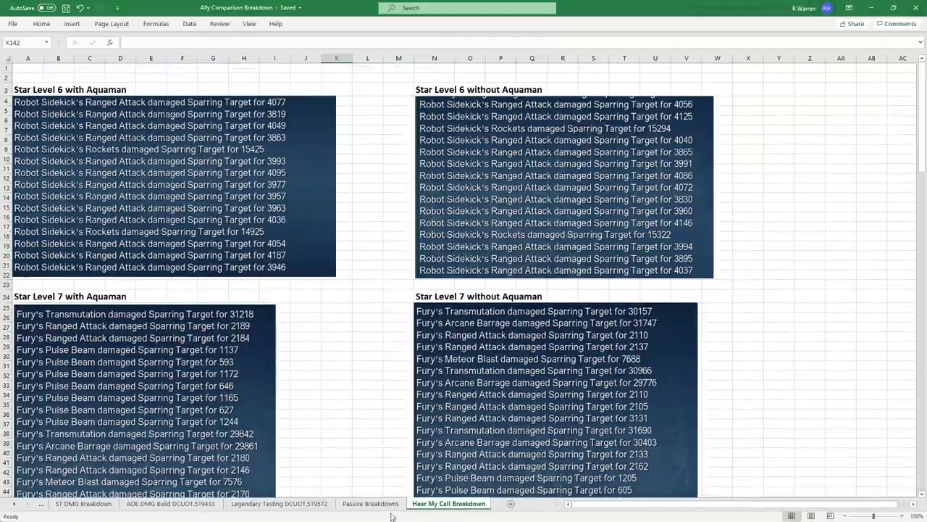
click(370, 503)
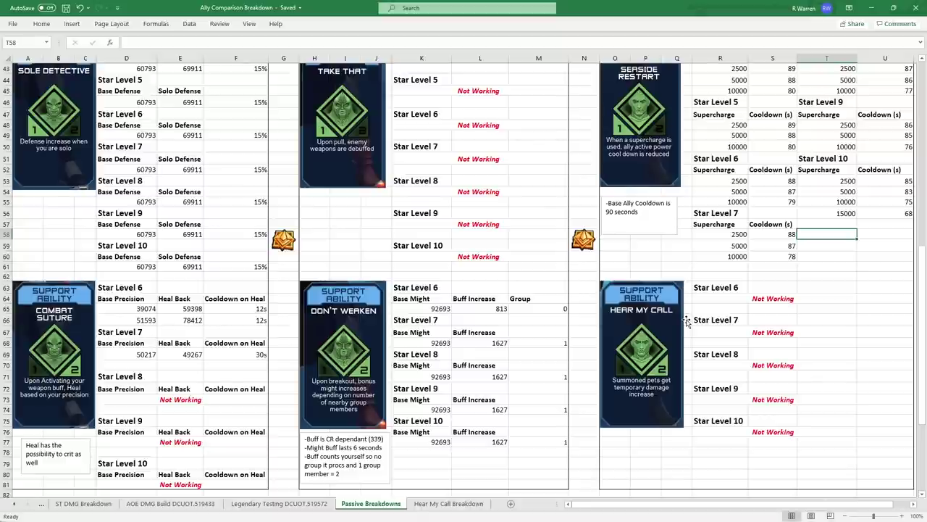
mouse_move(410, 515)
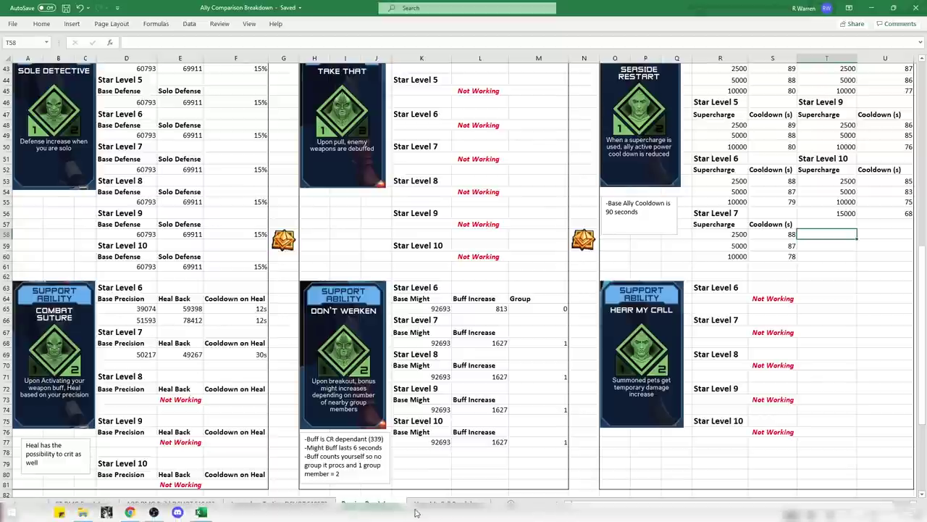
Step: Compare the Star Level 6 and 7 damage logs with and without Aquaman on the Hear My Call Breakdown sheet
click(457, 507)
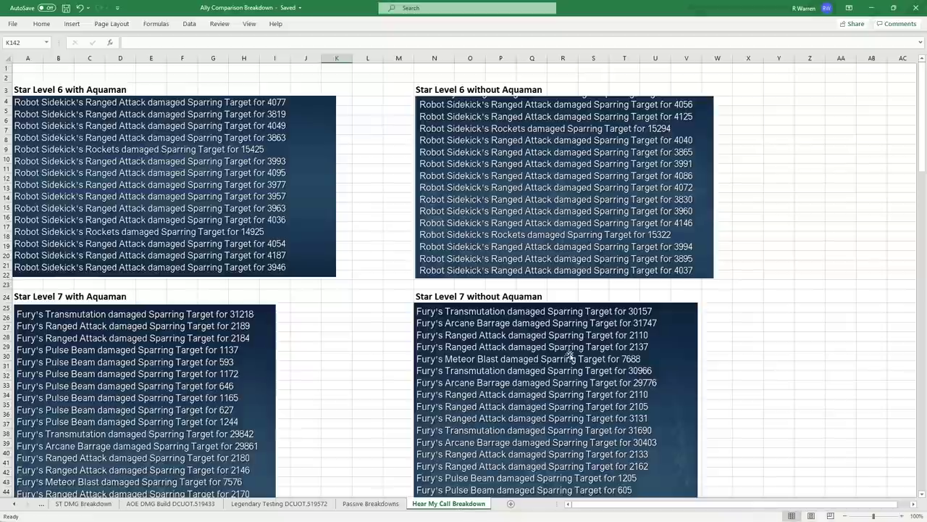
scroll(571, 352, down, 1)
scroll(434, 305, up, 1)
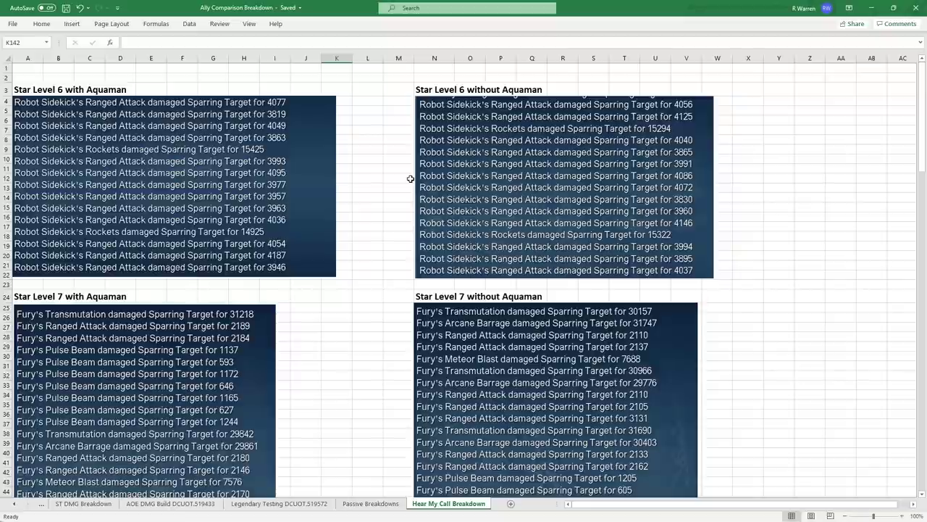
scroll(410, 178, down, 6)
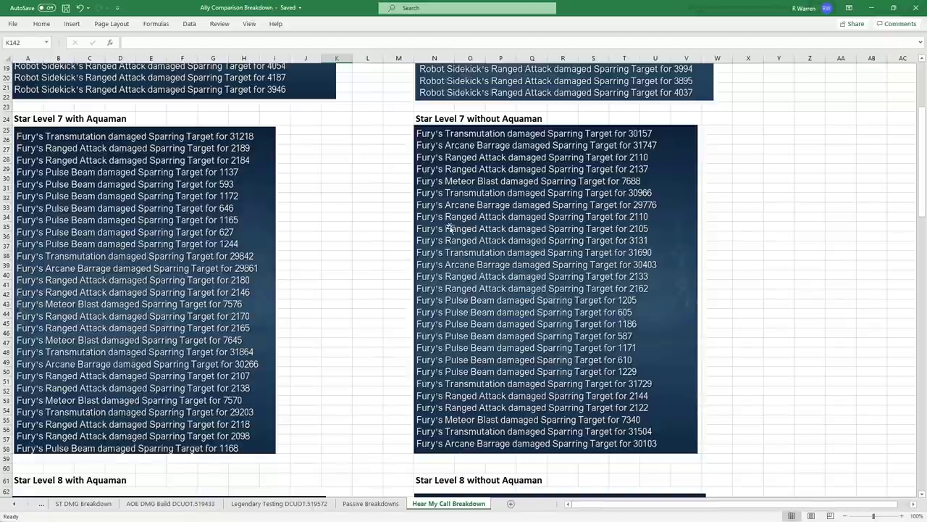
scroll(675, 275, up, 6)
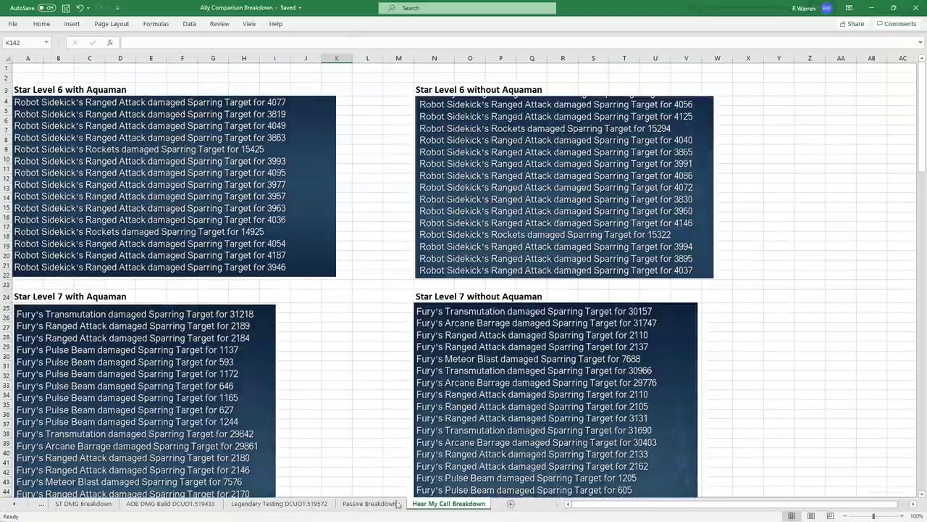
Step: Recheck the Hear My Call section on Passive Breakdowns and compare Fury's Star Level 7 damage logs with and without Aquaman
click(366, 503)
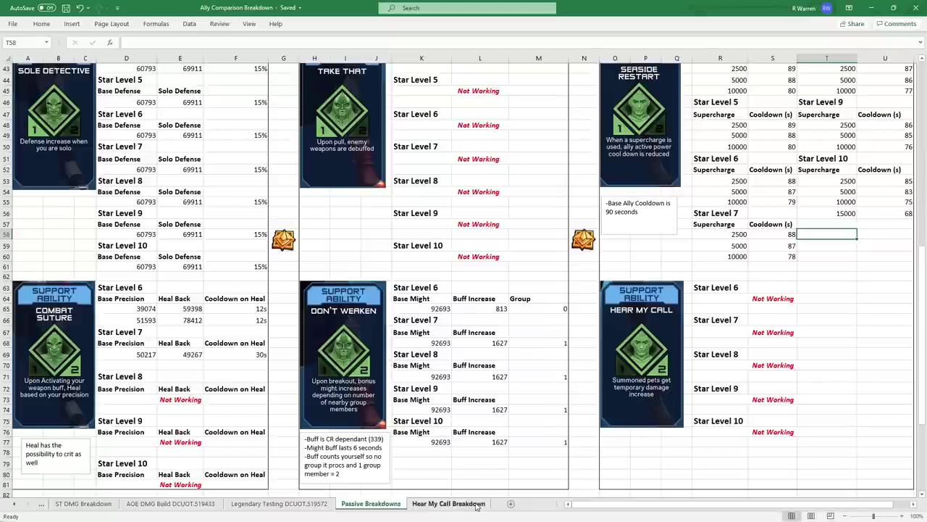
click(449, 504)
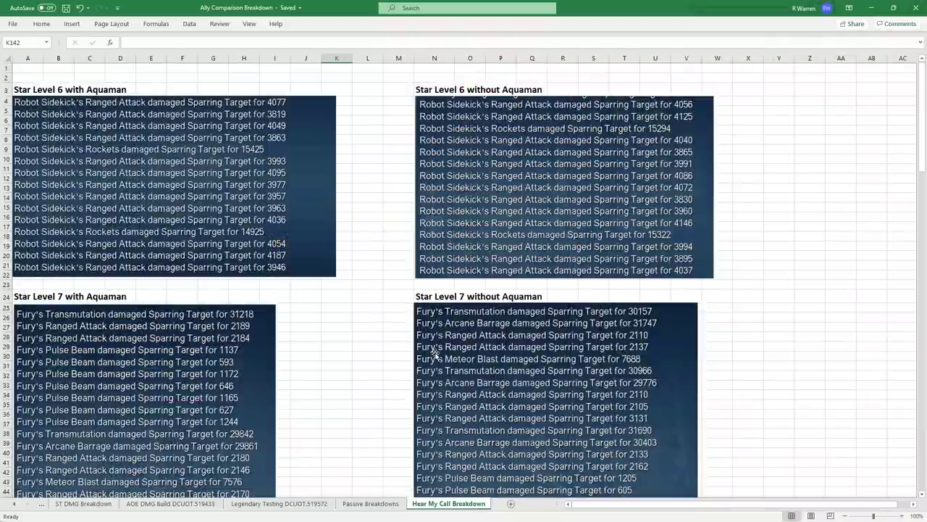
scroll(435, 355, down, 2)
scroll(68, 247, down, 3)
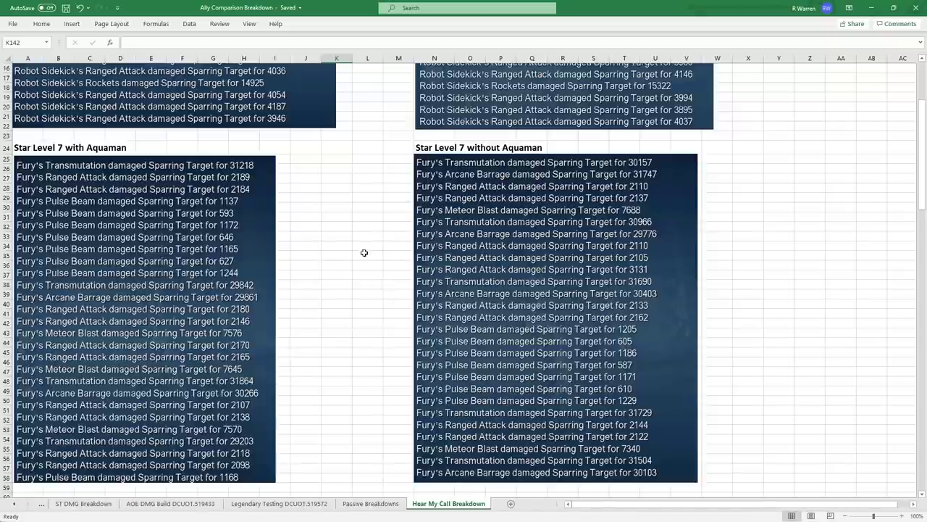
scroll(223, 265, up, 5)
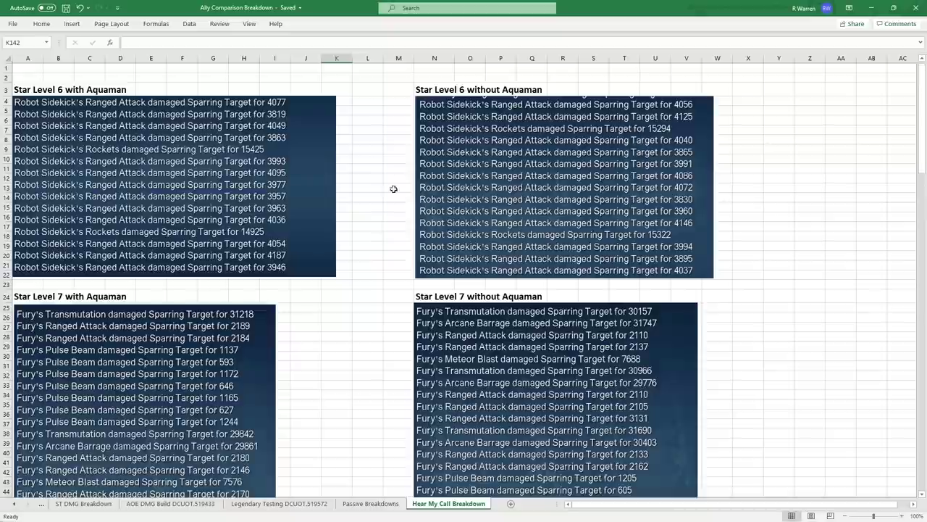
scroll(500, 259, down, 6)
scroll(500, 260, up, 1)
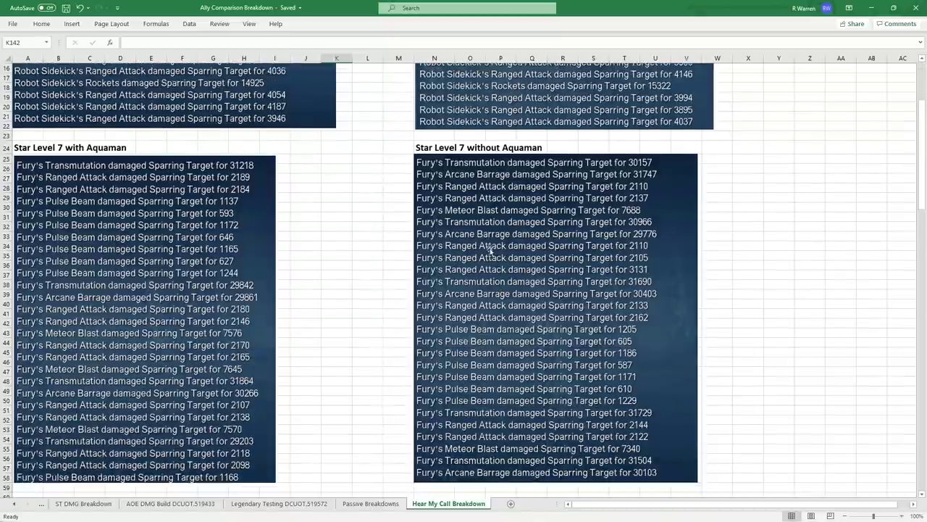
Step: Compare Crystal's Star Level 8 damage logs with and without Aquaman on the Hear My Call Breakdown sheet
scroll(500, 259, down, 10)
scroll(170, 237, down, 2)
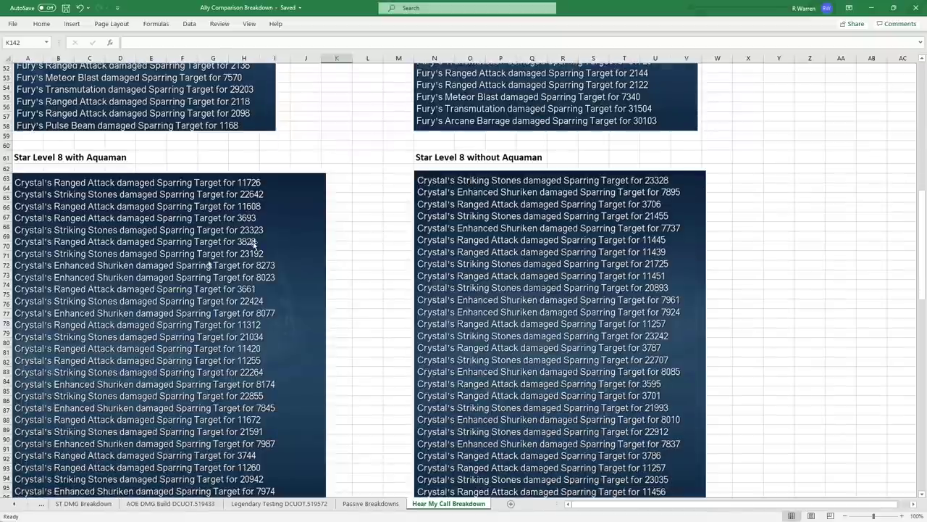
scroll(190, 236, up, 1)
scroll(195, 239, down, 1)
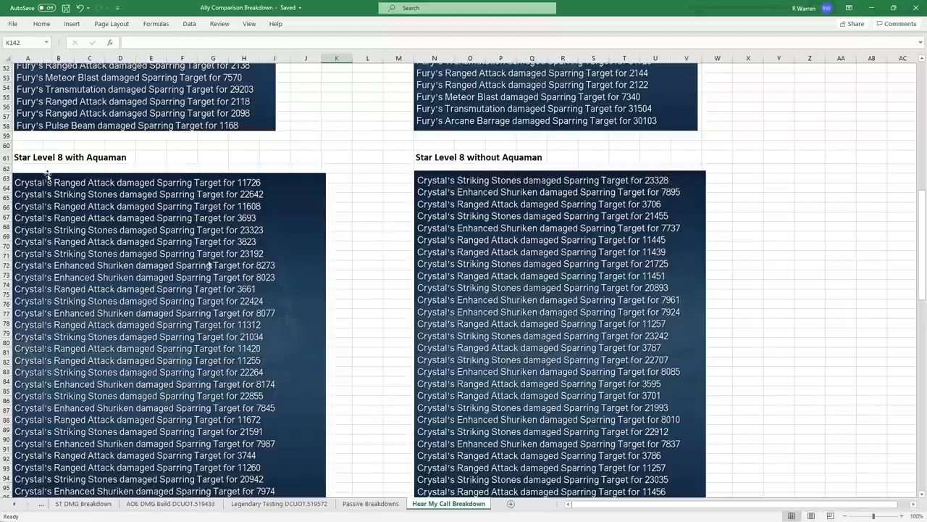
scroll(44, 175, down, 2)
scroll(44, 175, up, 1)
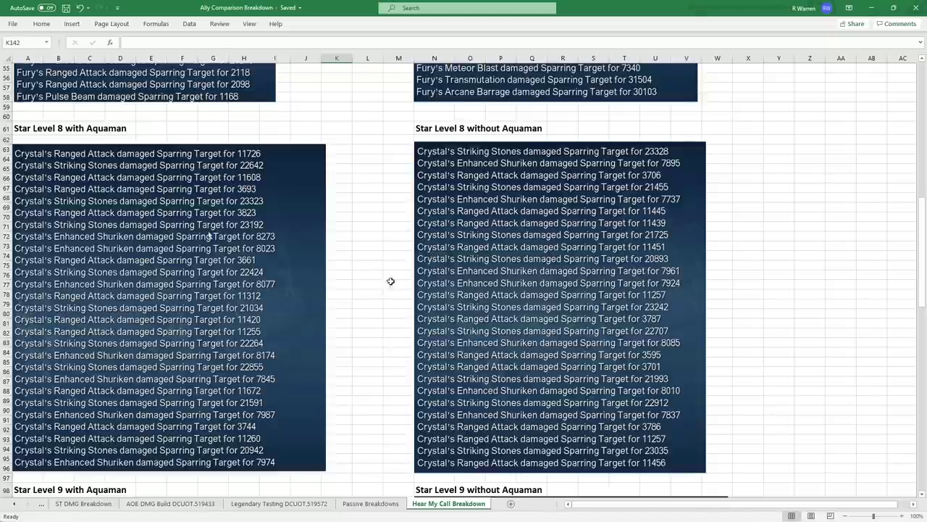
scroll(364, 239, down, 1)
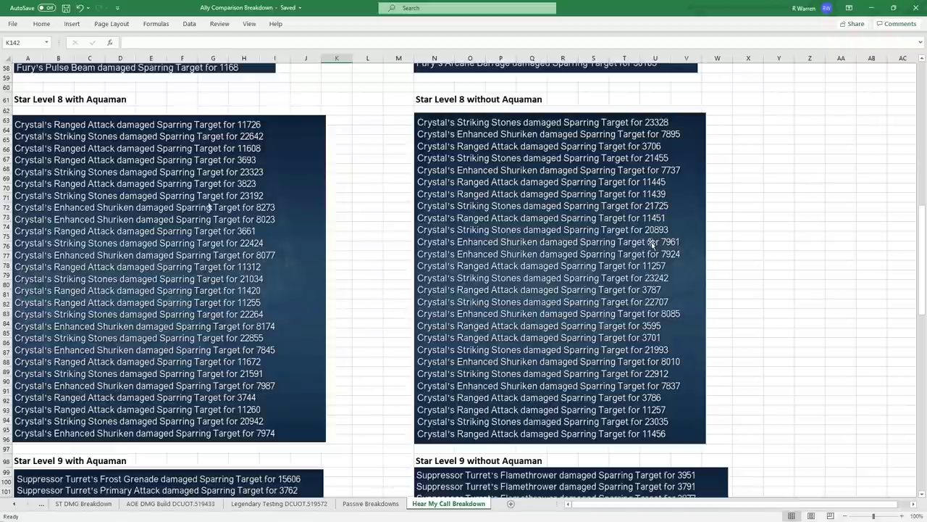
Step: Compare the Suppressor Turret's Star Level 9 and Snow Devil's Star Level 10 damage logs with and without Aquaman
scroll(149, 225, down, 9)
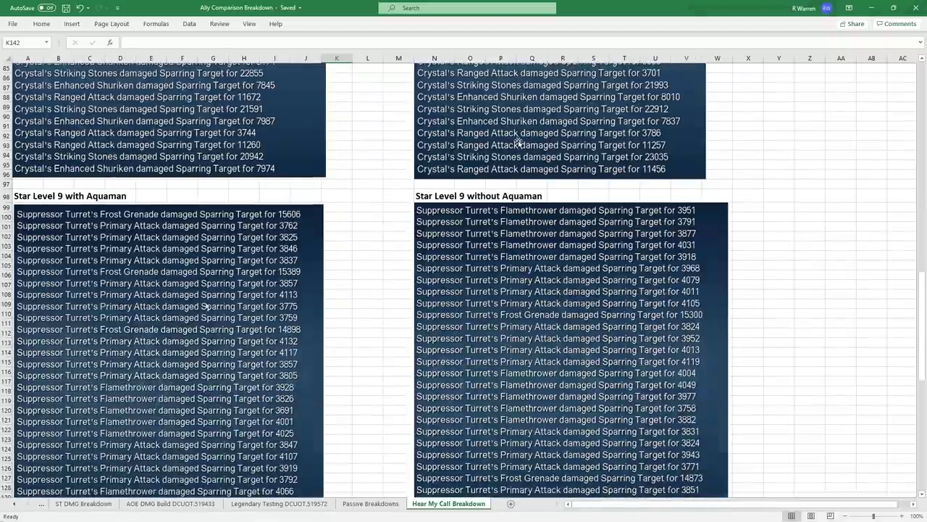
scroll(79, 217, down, 2)
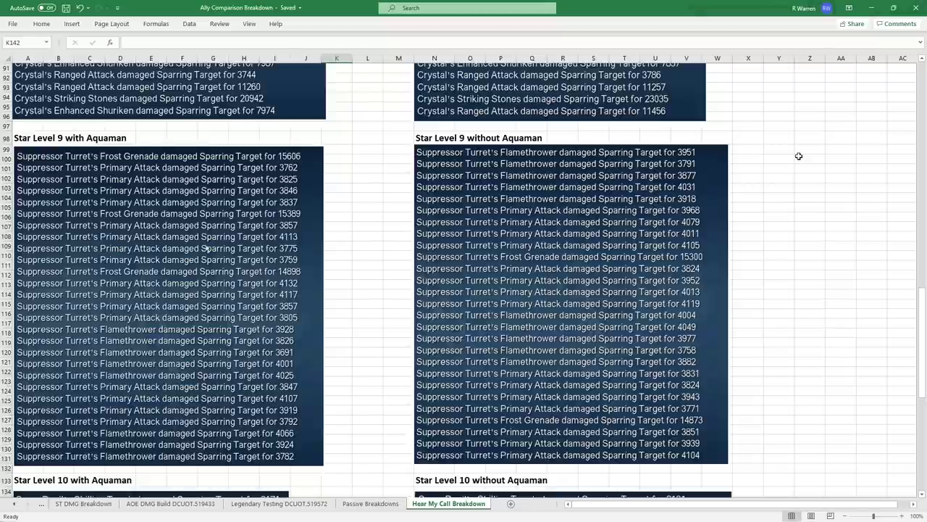
scroll(797, 156, down, 6)
scroll(793, 155, down, 6)
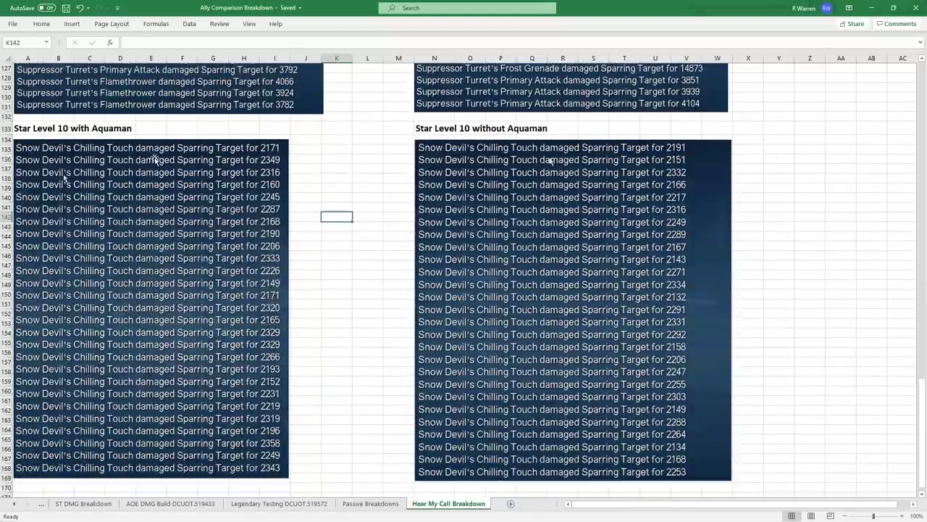
scroll(334, 187, down, 1)
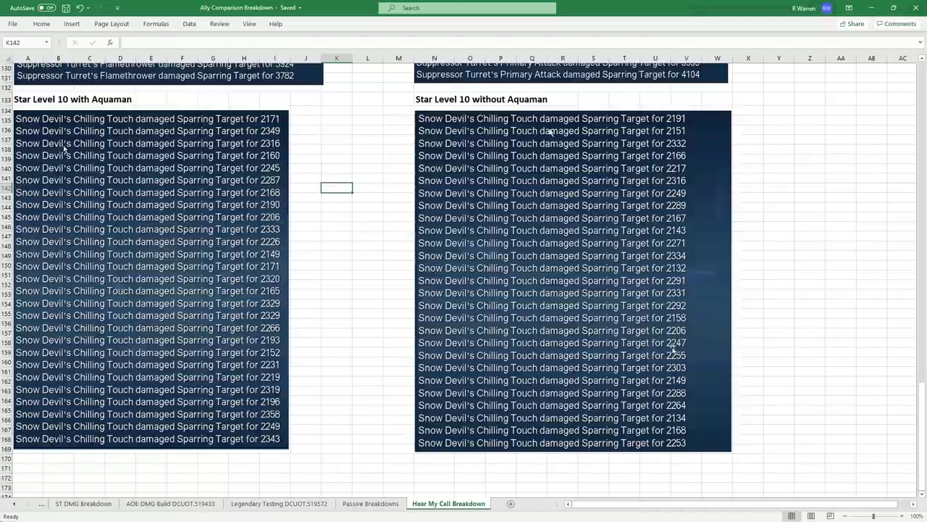
Step: Return to the Passive Breakdowns sheet and look over all the support ally passives, from Hear My Call back up to Calculator-Bot
click(373, 503)
scroll(796, 351, down, 1)
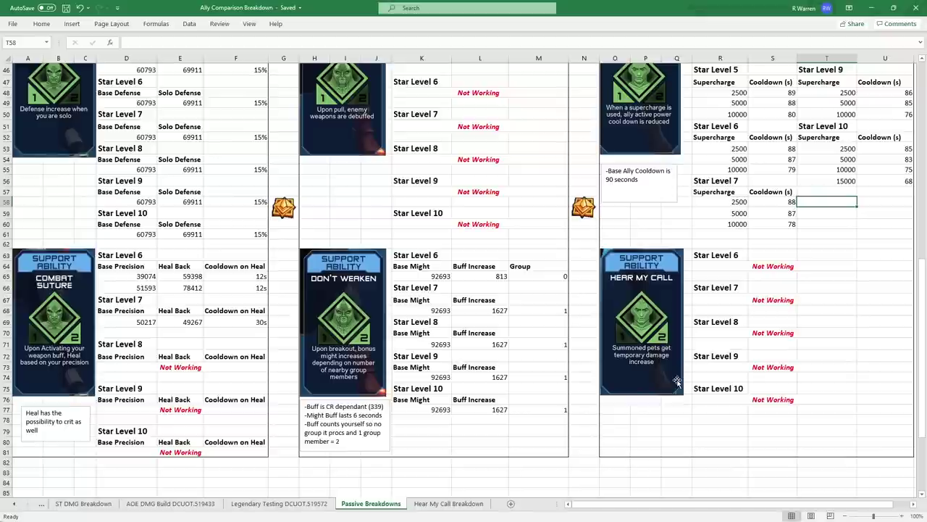
scroll(676, 382, up, 15)
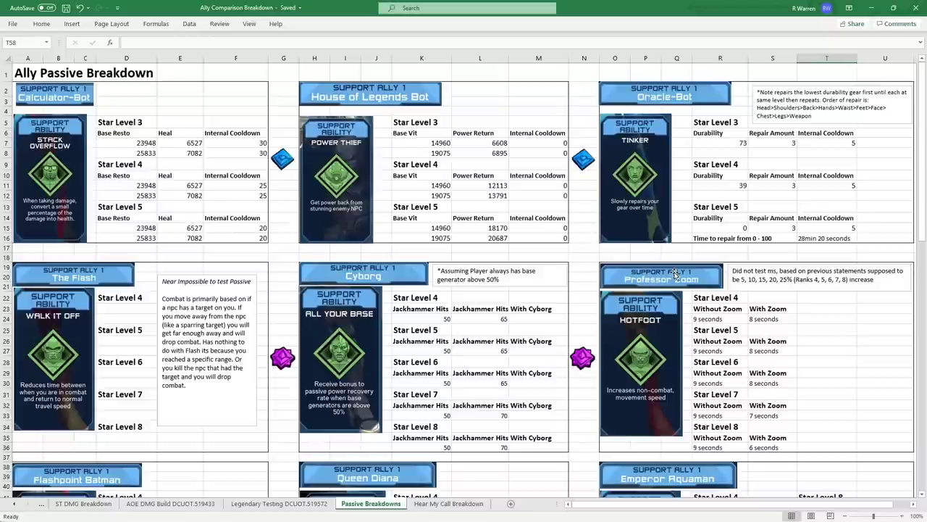
scroll(673, 274, down, 3)
scroll(671, 275, down, 6)
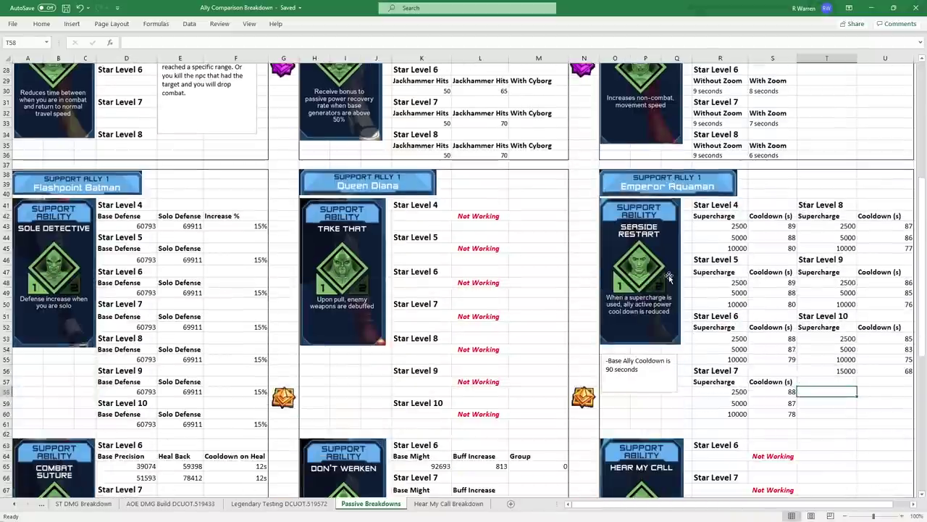
scroll(670, 277, down, 1)
scroll(350, 322, up, 10)
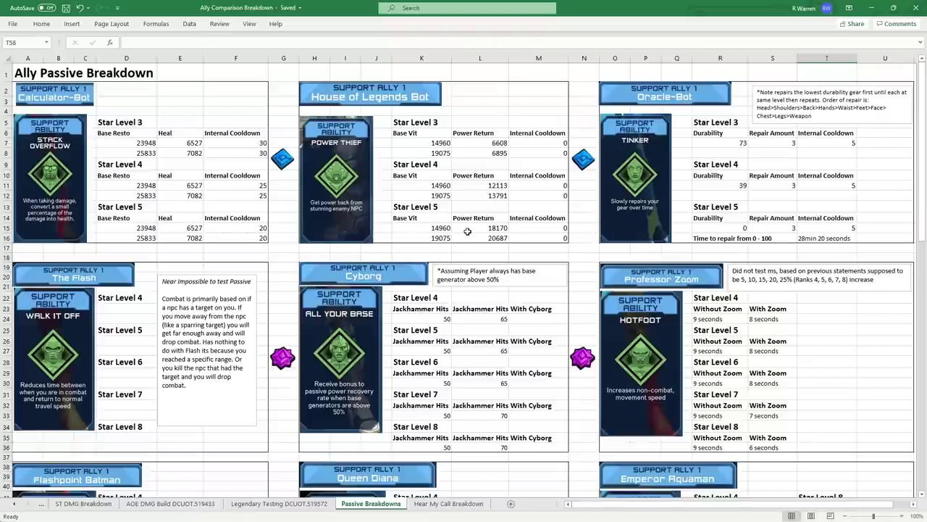
scroll(467, 230, down, 7)
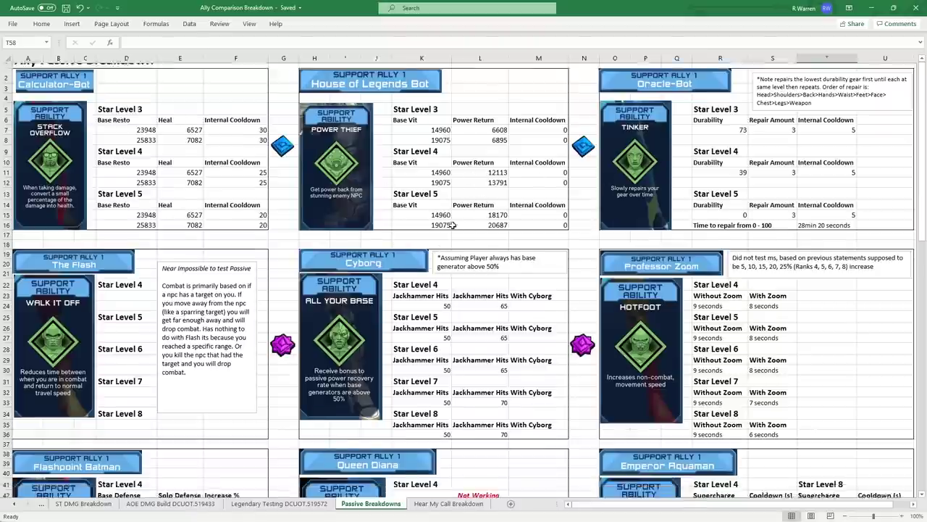
scroll(611, 259, down, 15)
scroll(552, 253, up, 20)
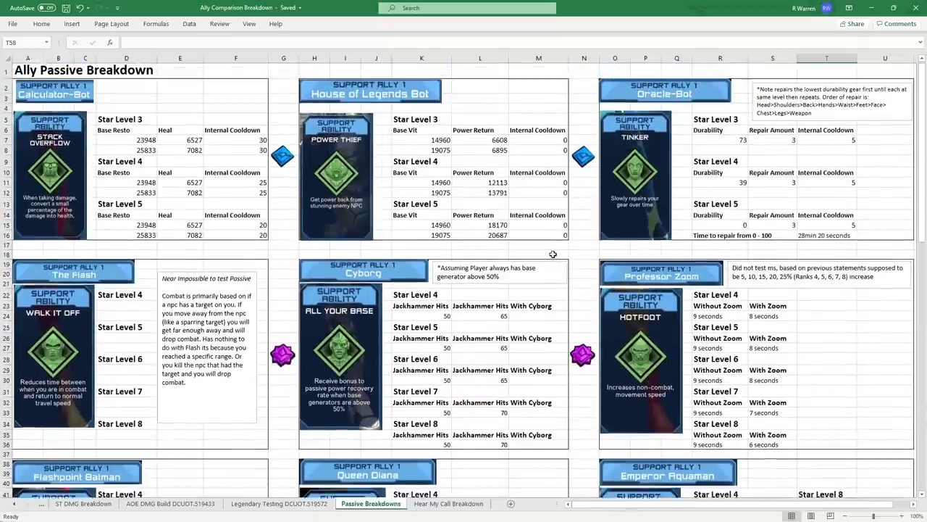
scroll(551, 250, down, 1)
scroll(547, 248, up, 1)
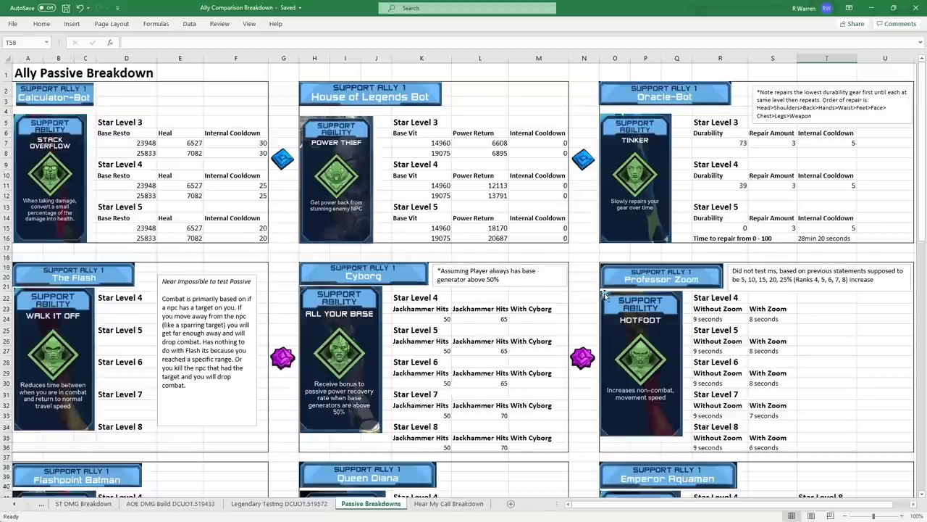
Step: Review the star-level tables of The Flash, Cyborg and Professor Zoom, along with the neighbouring ally sections
scroll(650, 304, down, 2)
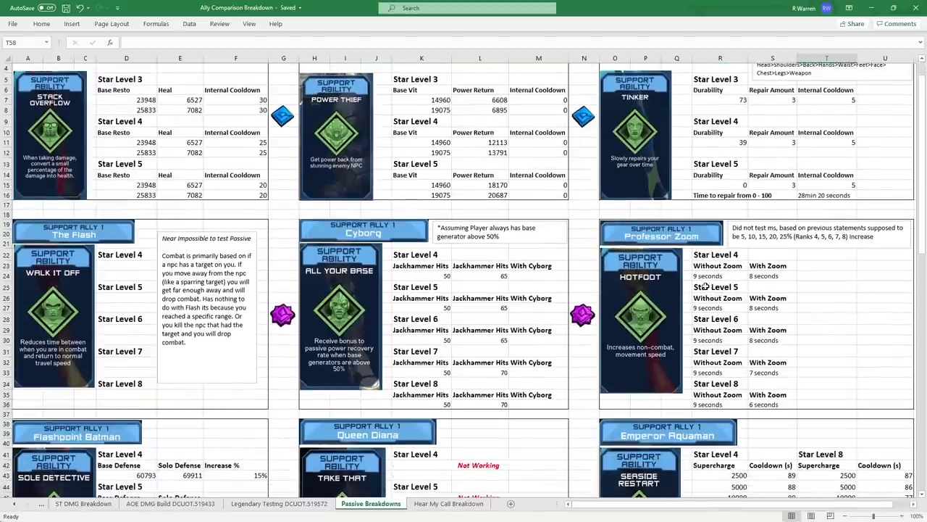
scroll(703, 283, down, 4)
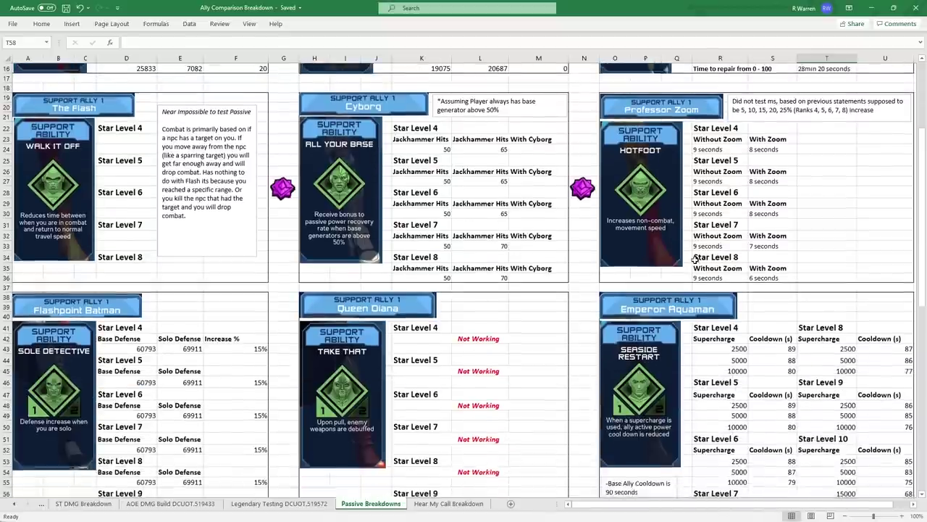
scroll(695, 259, up, 2)
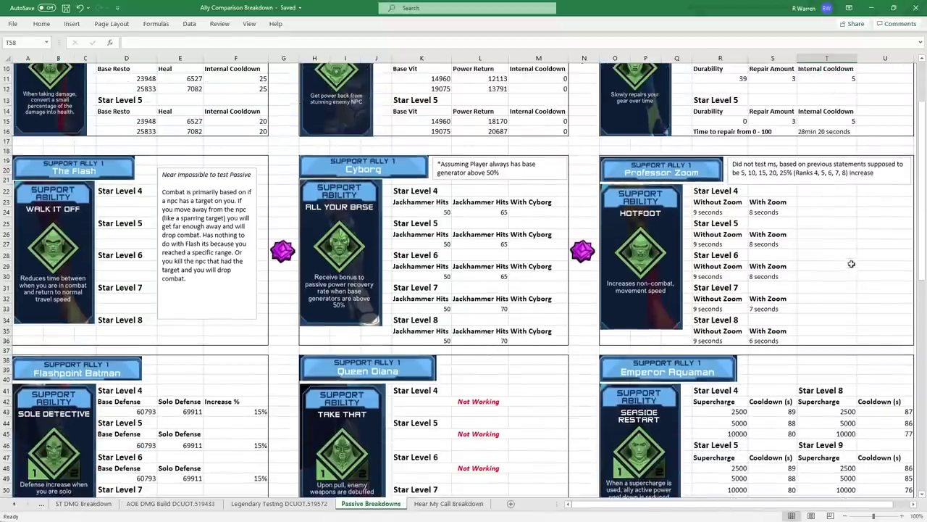
scroll(858, 266, down, 3)
scroll(804, 265, up, 5)
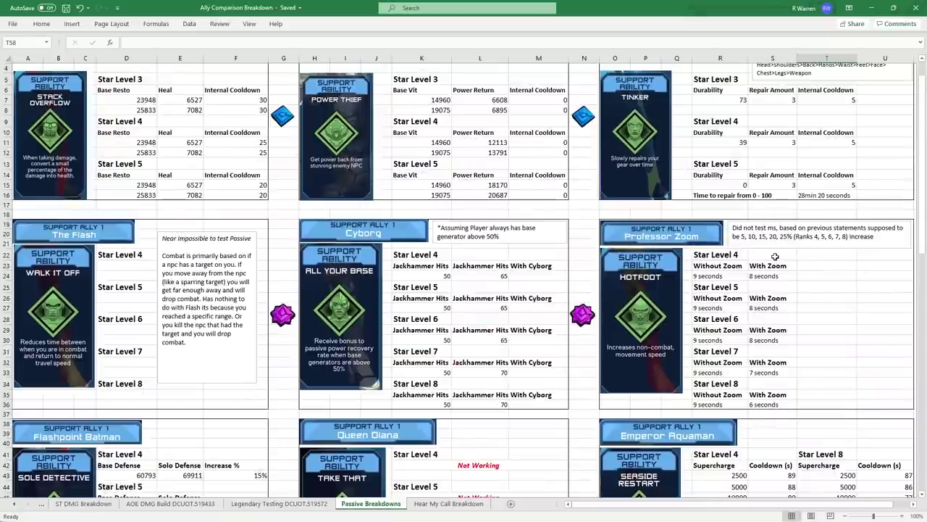
scroll(775, 256, down, 5)
scroll(777, 254, up, 7)
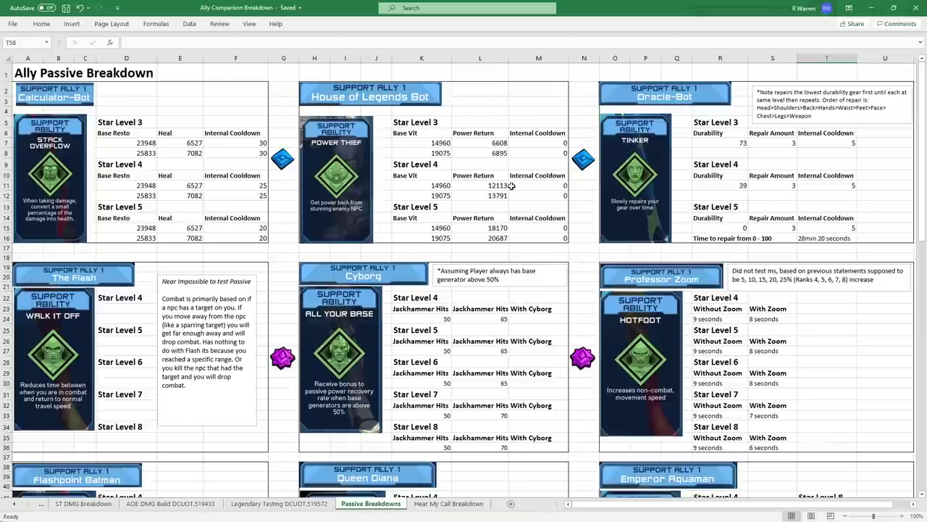
Step: Skim the whole Passive Breakdowns sheet once more and return to the Calculator-Bot, House of Legends Bot and Oracle-Bot sections
scroll(511, 185, down, 18)
scroll(823, 344, up, 20)
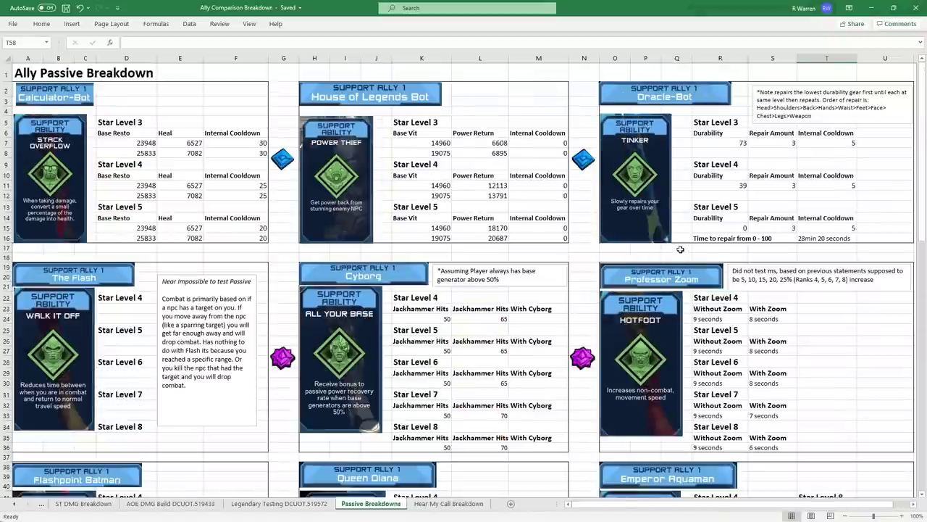
scroll(640, 235, down, 3)
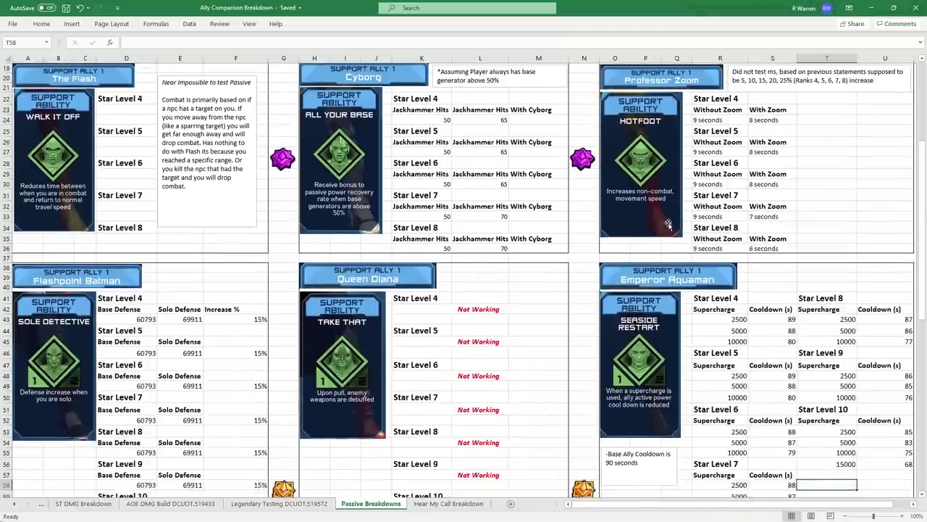
scroll(640, 235, up, 3)
scroll(647, 138, down, 4)
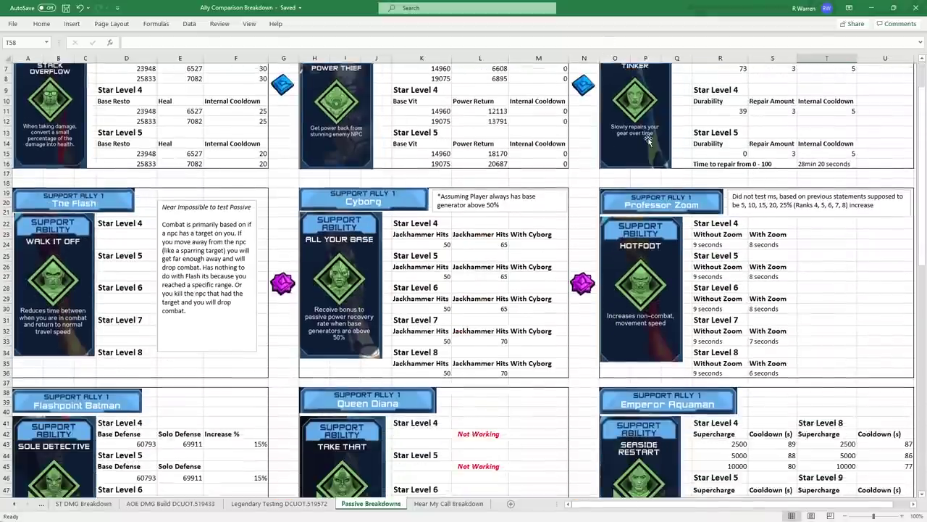
scroll(650, 140, up, 4)
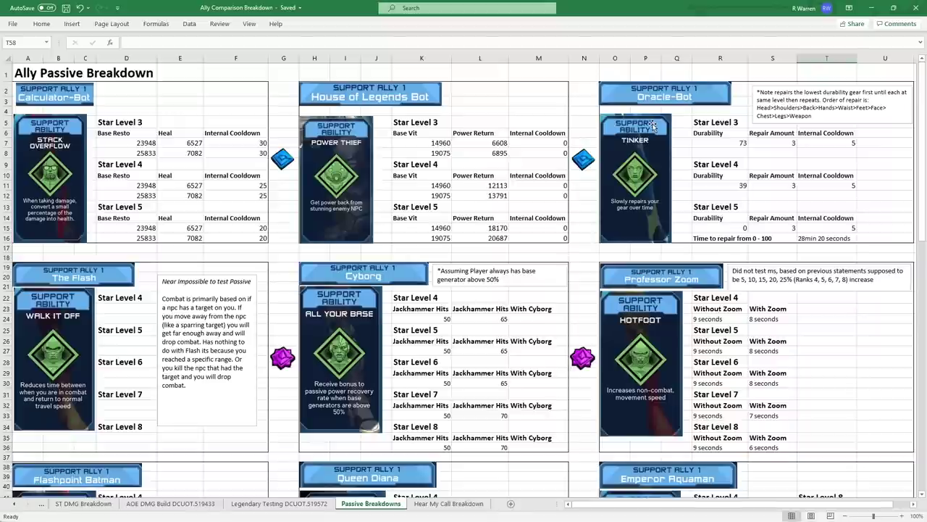
scroll(457, 343, down, 15)
scroll(593, 342, up, 9)
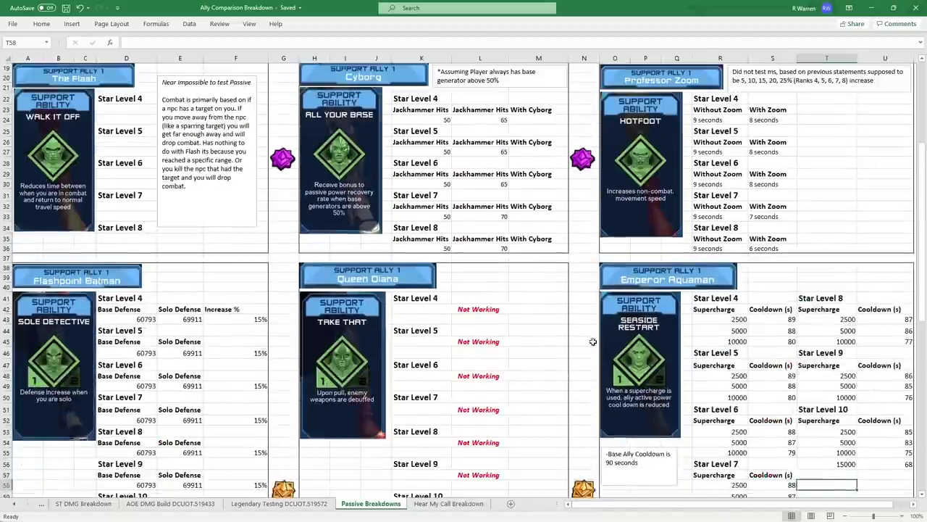
scroll(592, 341, up, 6)
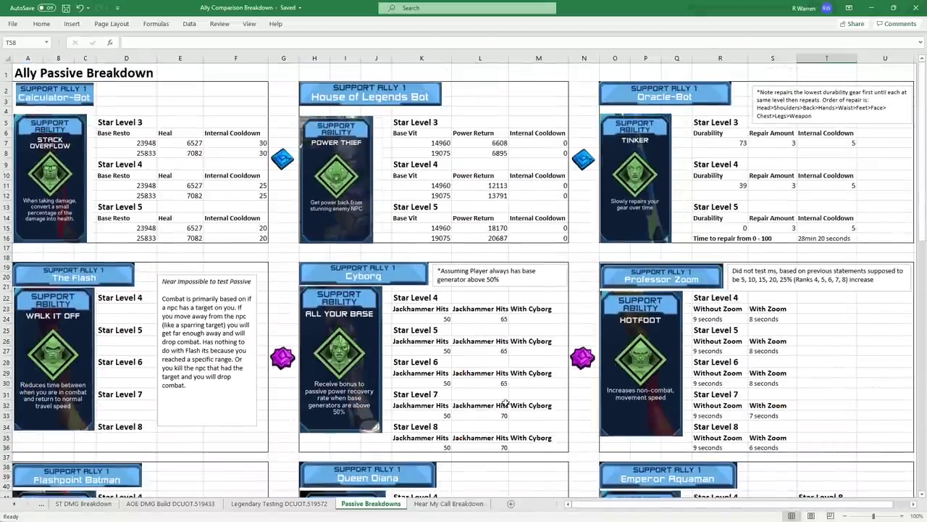
Step: Look back through the damage logs on the Hear My Call Breakdown sheet, and return to the Passive Breakdowns sheet
click(448, 503)
scroll(594, 357, up, 15)
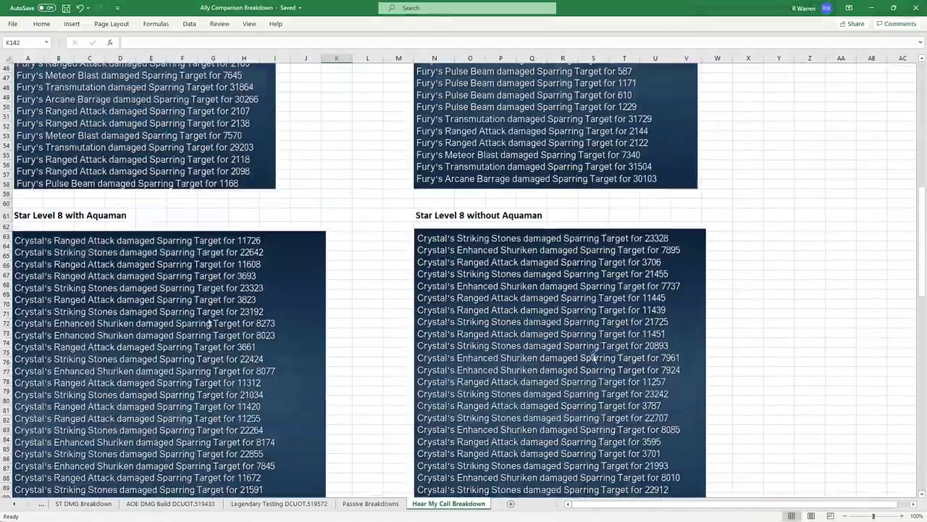
scroll(594, 357, up, 10)
click(370, 503)
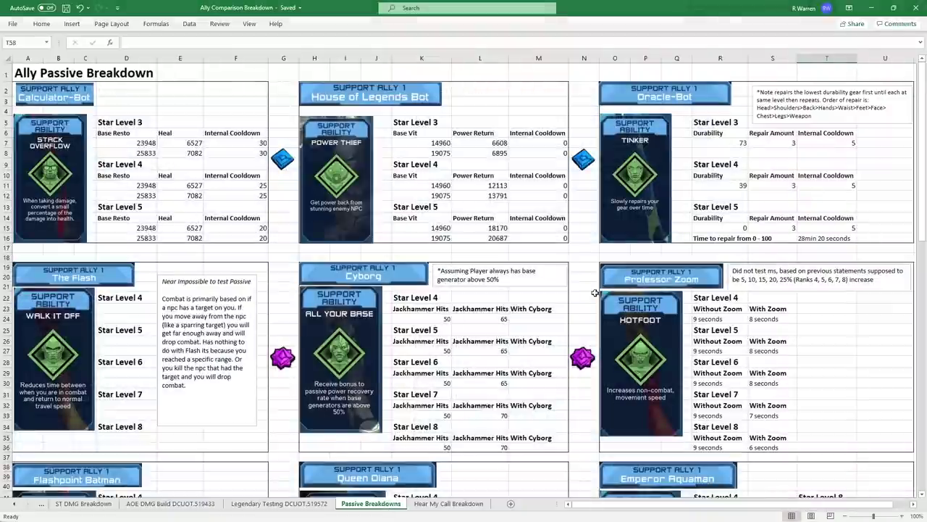